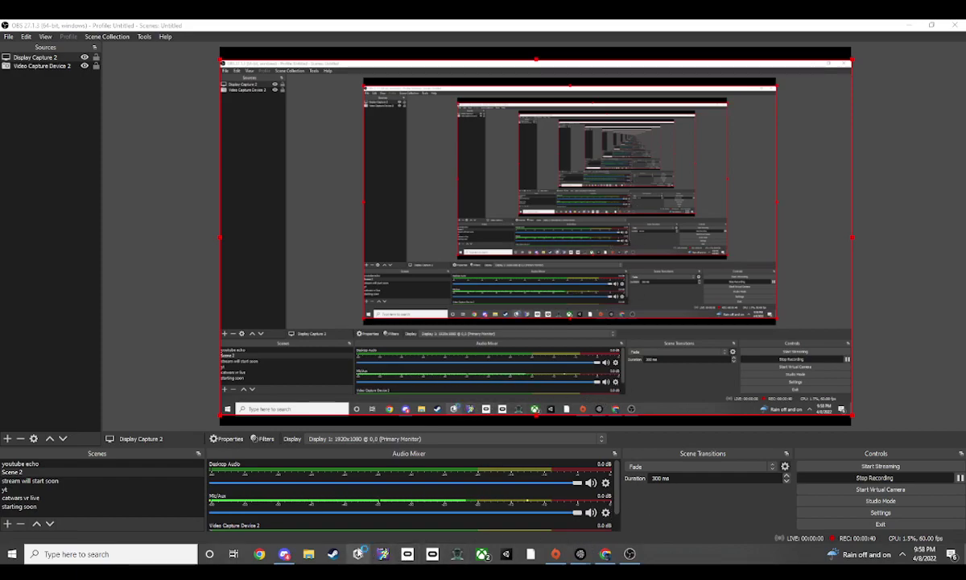
# Switch to Chrome and look through the Player.cs source code in the GorillaLocomotion repository on GitHub.
pyautogui.click(604, 554)
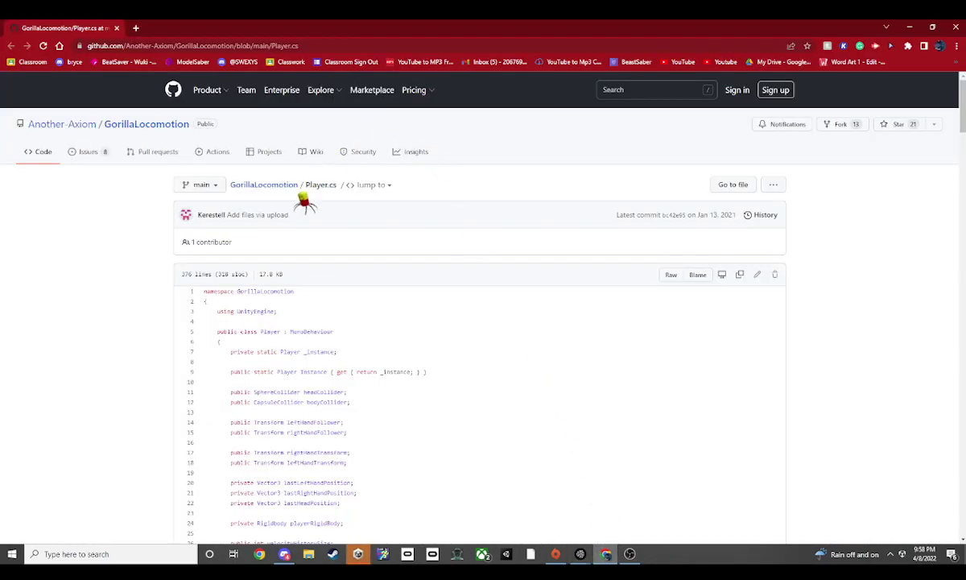
pyautogui.scroll(-3, 282, 225)
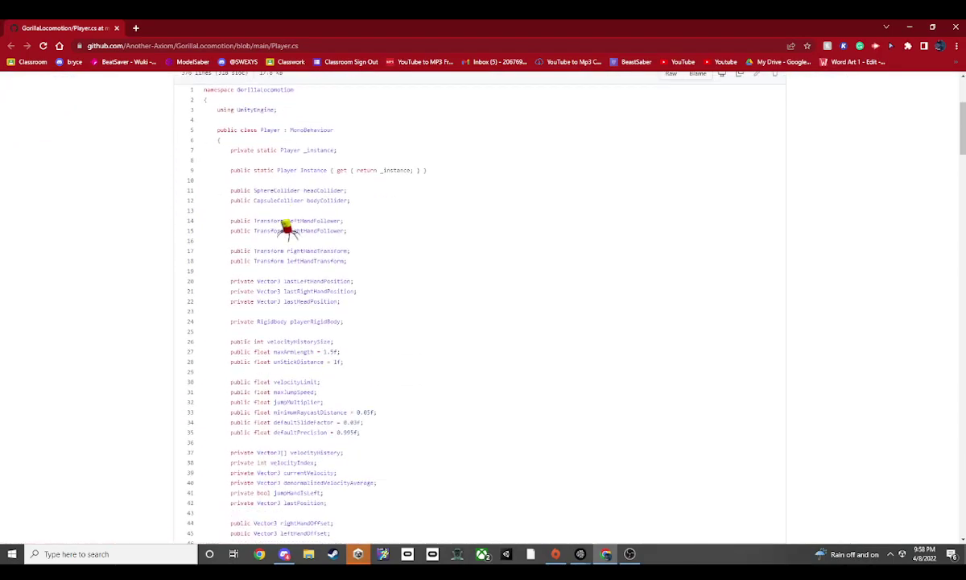
pyautogui.scroll(-2, 283, 227)
pyautogui.scroll(5, 282, 227)
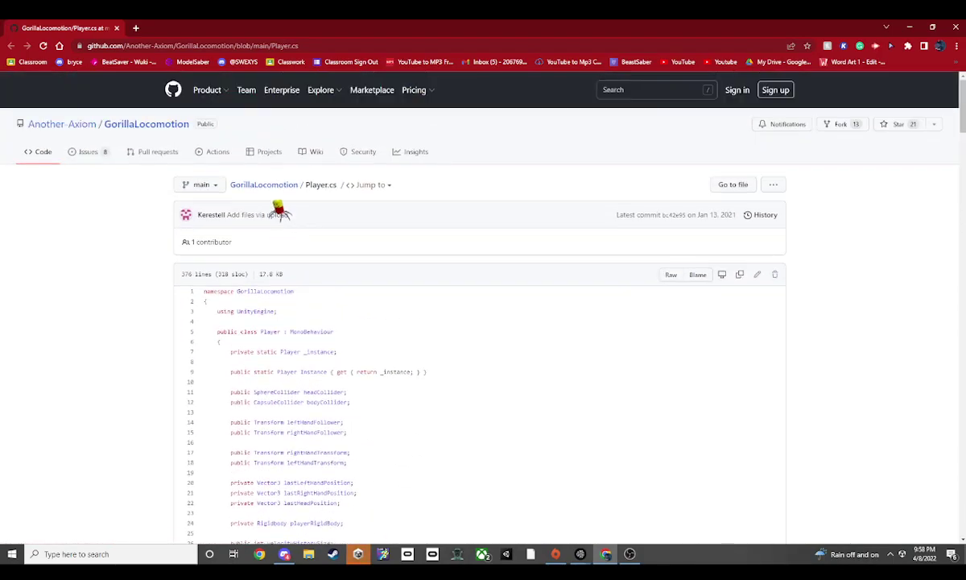
pyautogui.click(214, 242)
pyautogui.click(388, 209)
pyautogui.scroll(-15, 277, 268)
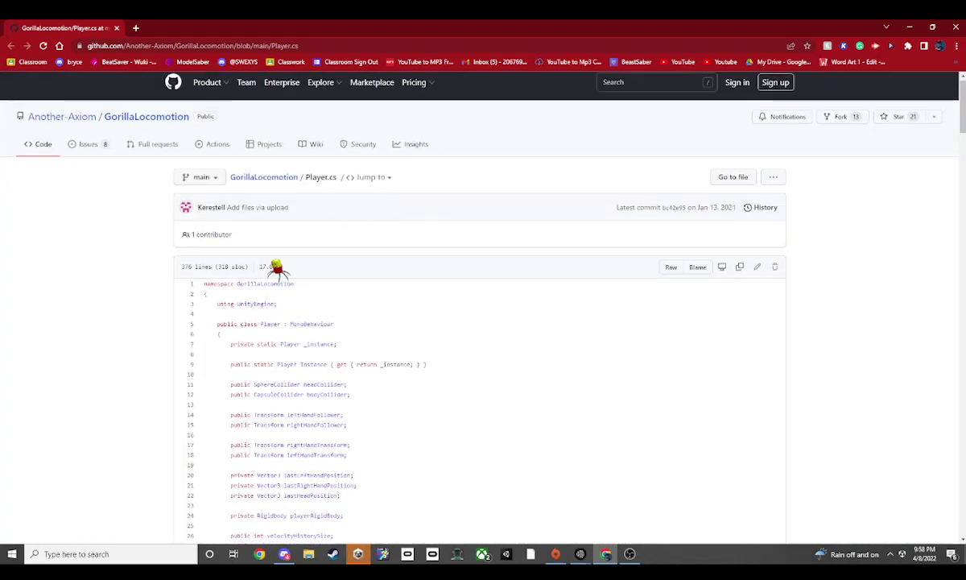
pyautogui.scroll(-20, 288, 272)
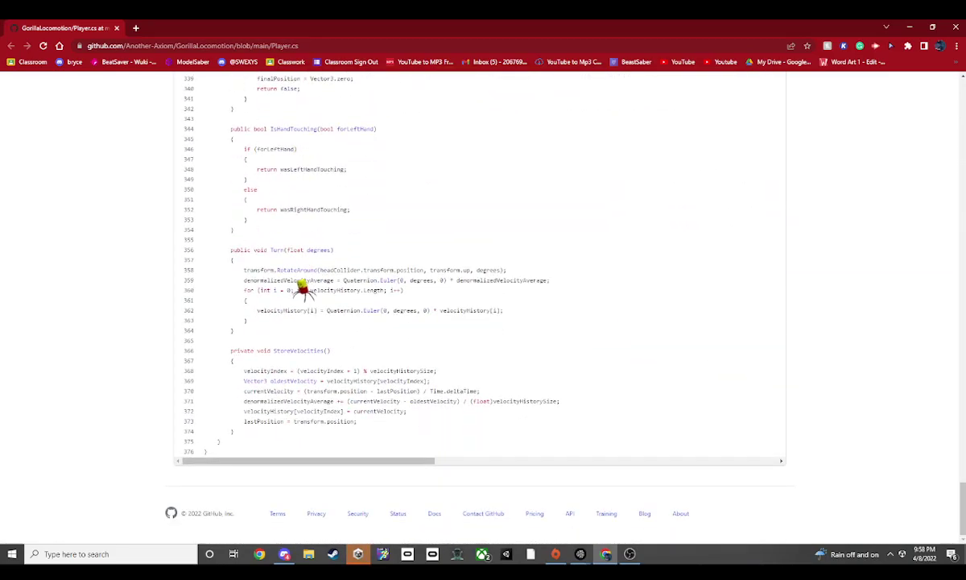
pyautogui.scroll(15, 304, 290)
pyautogui.scroll(20, 309, 294)
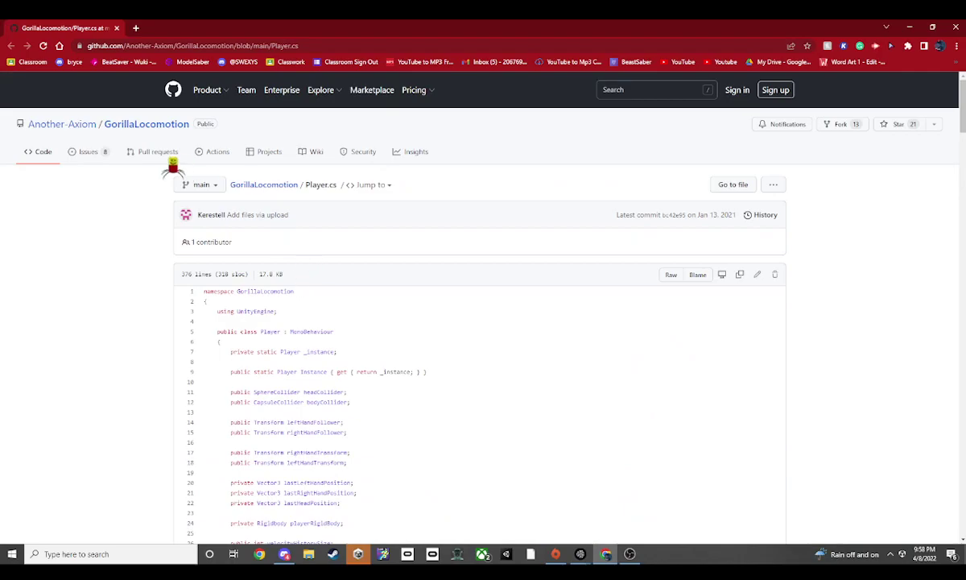
# Go to the GorillaLocomotion repository's file list and open the page of GorillaLocomotion.unitypackage.
pyautogui.click(203, 185)
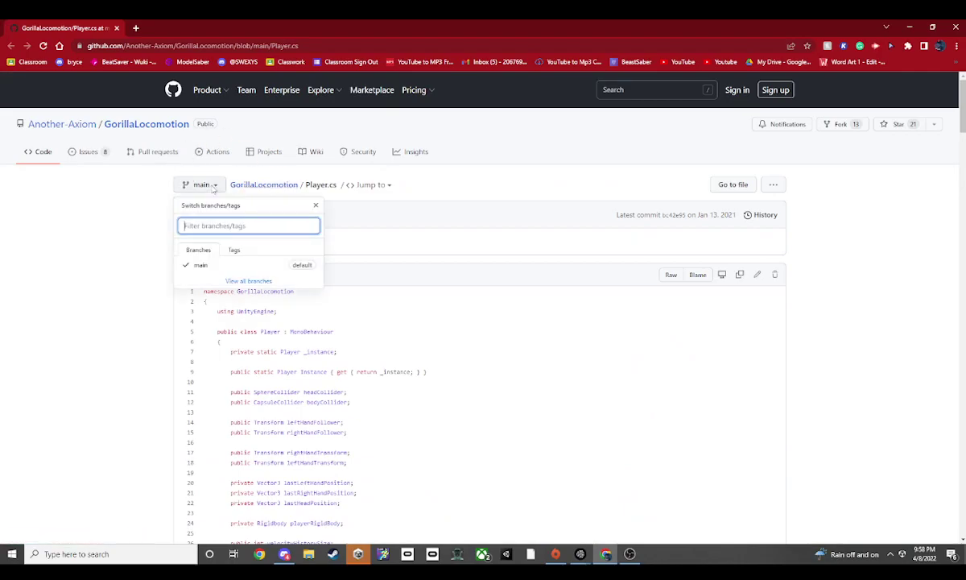
pyautogui.click(211, 187)
pyautogui.click(264, 185)
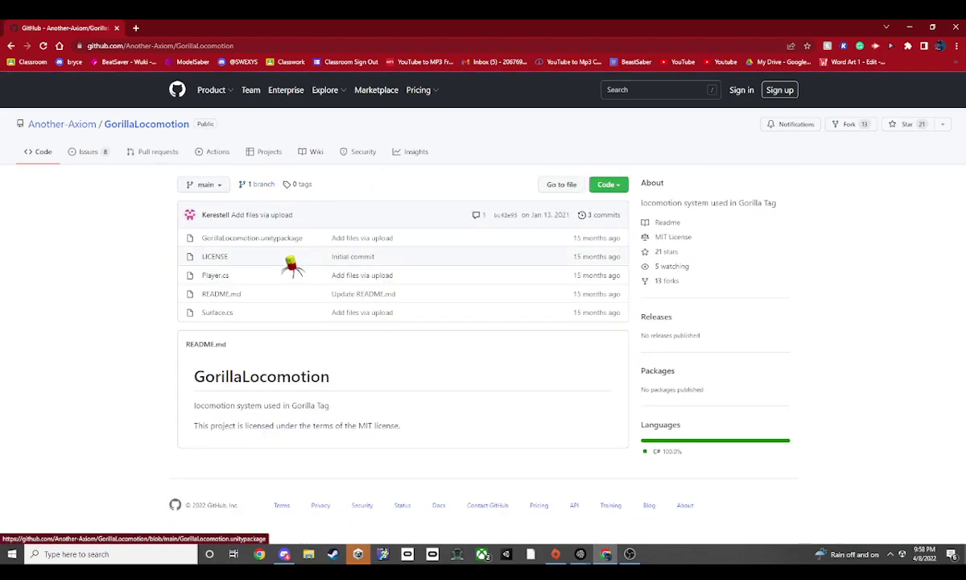
pyautogui.click(273, 239)
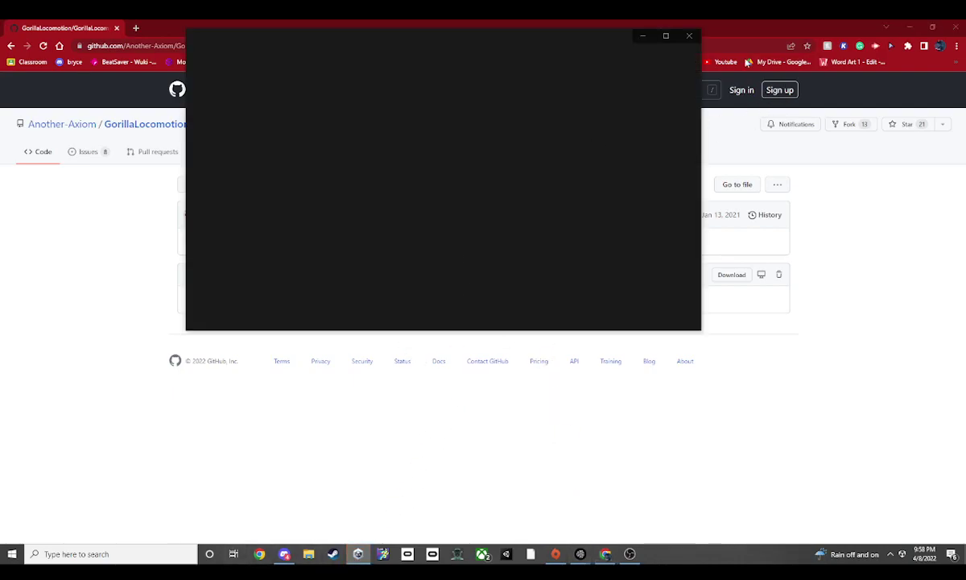
# In Unity Hub, create a new project from the 3D Core template and name it "video testing".
pyautogui.click(665, 36)
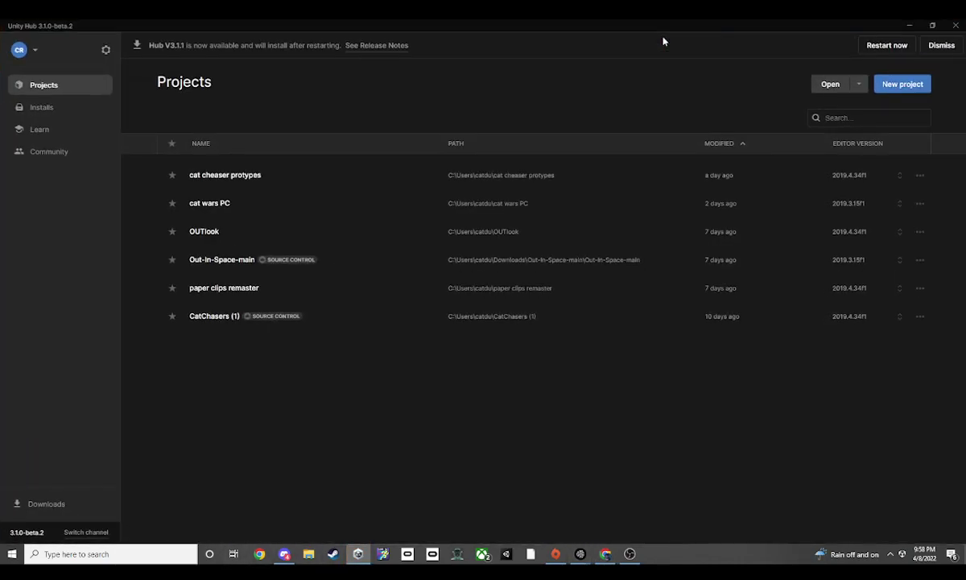
pyautogui.click(886, 85)
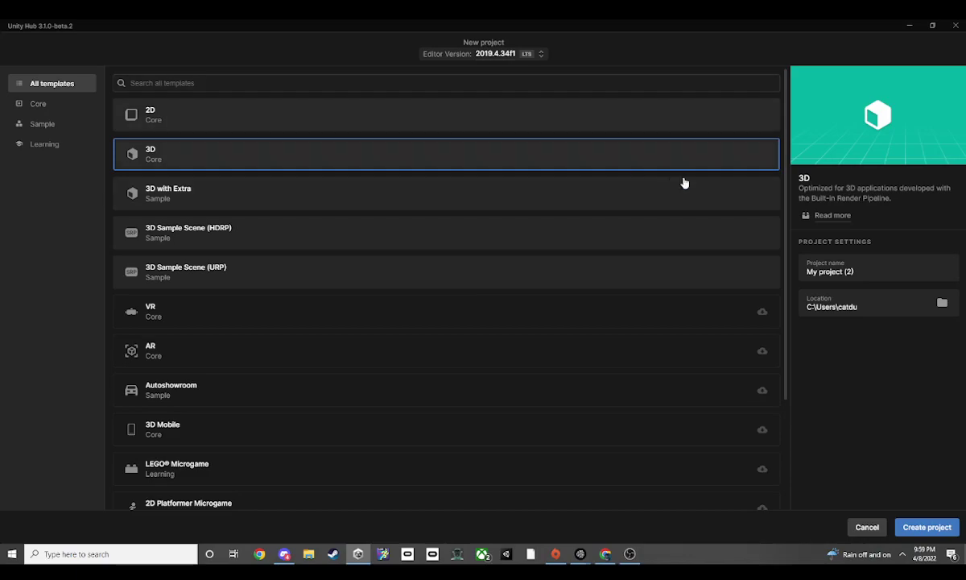
pyautogui.click(838, 271)
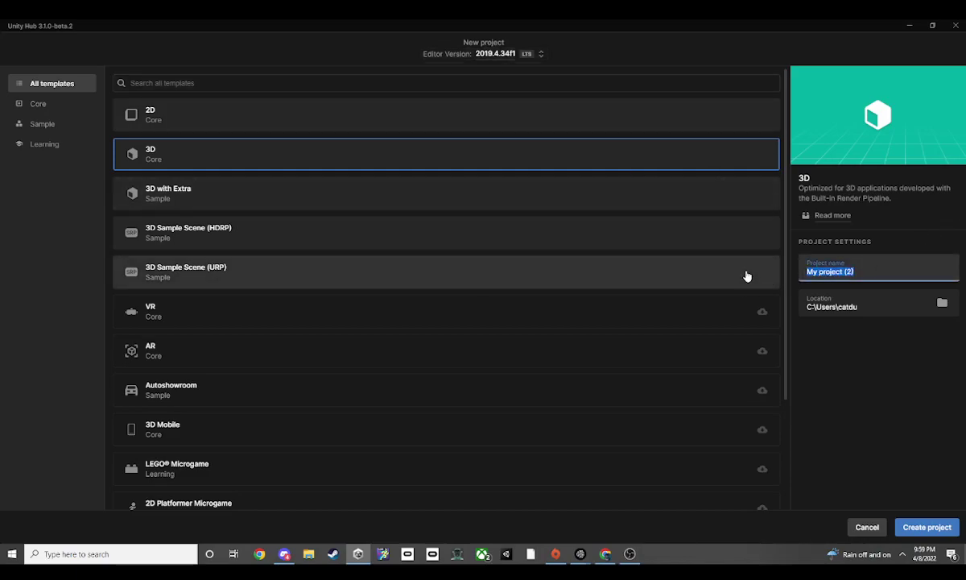
pyautogui.press('BackSpace')
pyautogui.write('video testing')
pyautogui.click(930, 527)
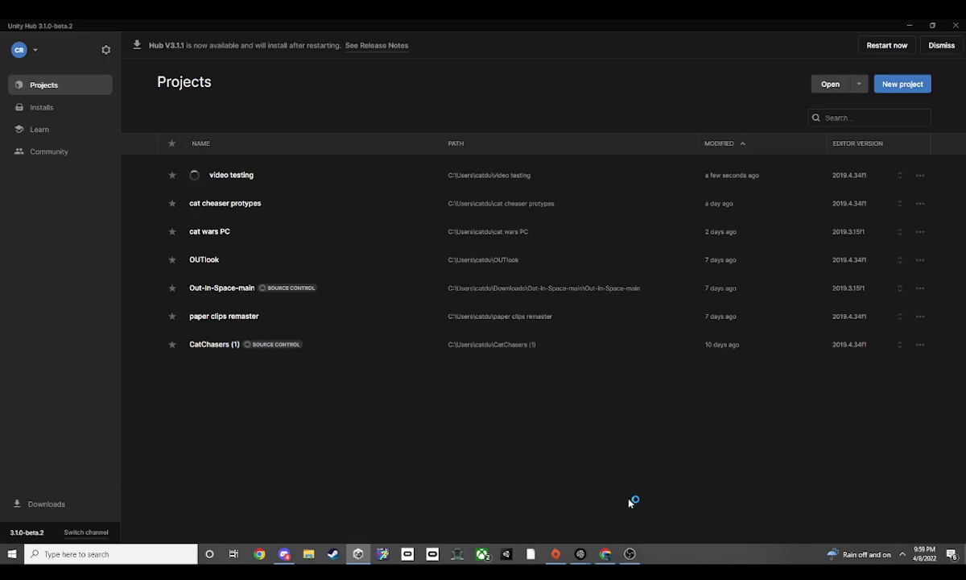
pyautogui.moveTo(631, 555)
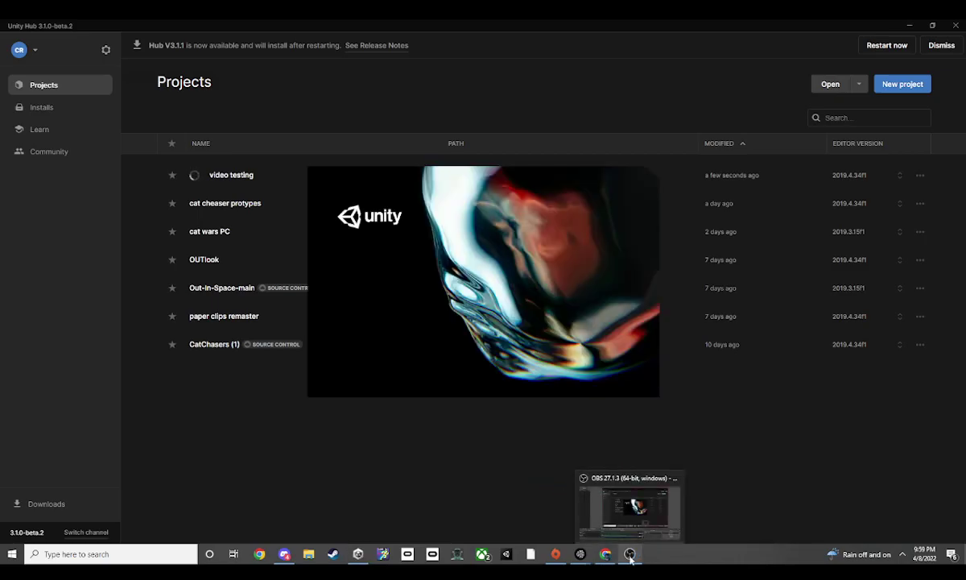
pyautogui.click(627, 507)
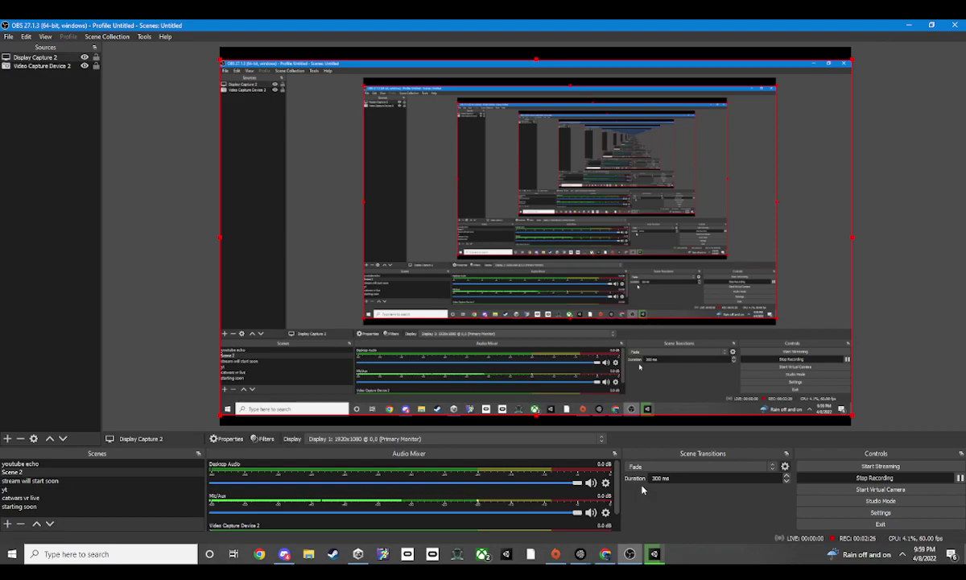
pyautogui.moveTo(652, 567)
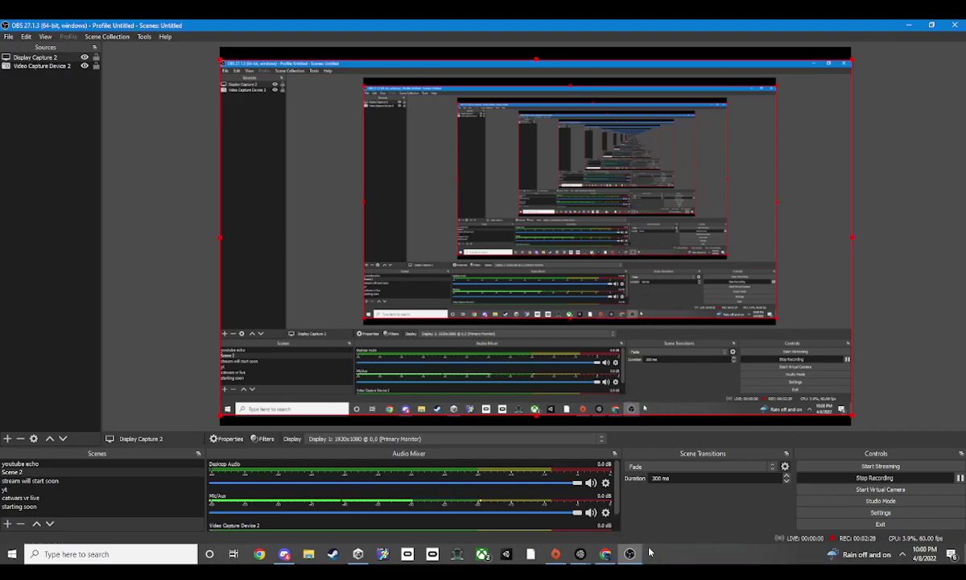
# Switch back to Chrome and close the running Origin window.
pyautogui.click(606, 554)
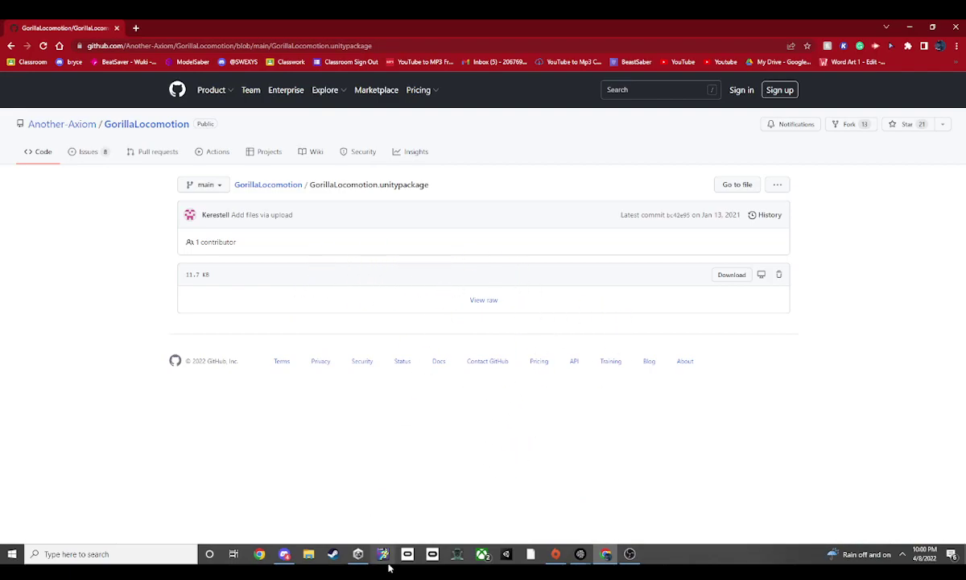
pyautogui.click(562, 562)
pyautogui.rightClick(563, 561)
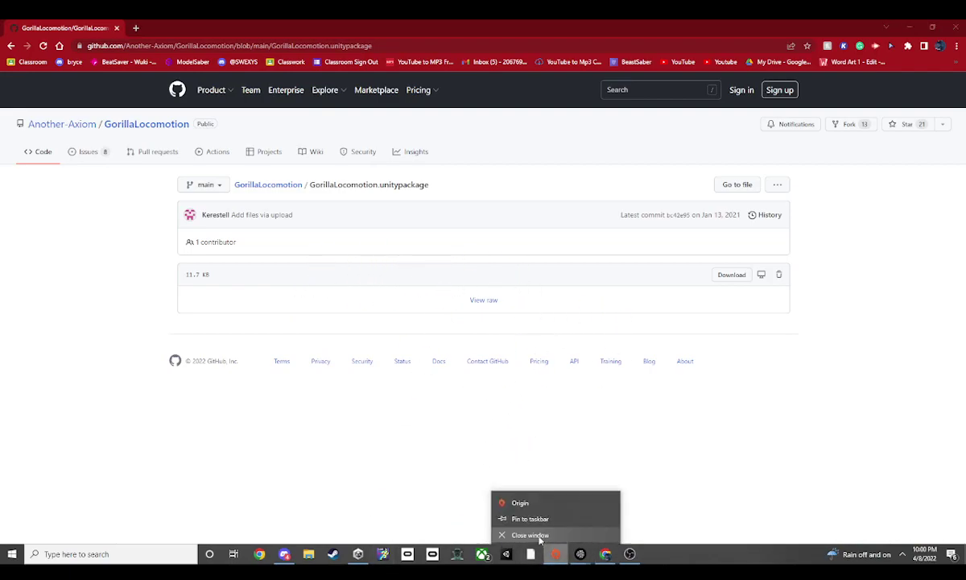
pyautogui.click(533, 529)
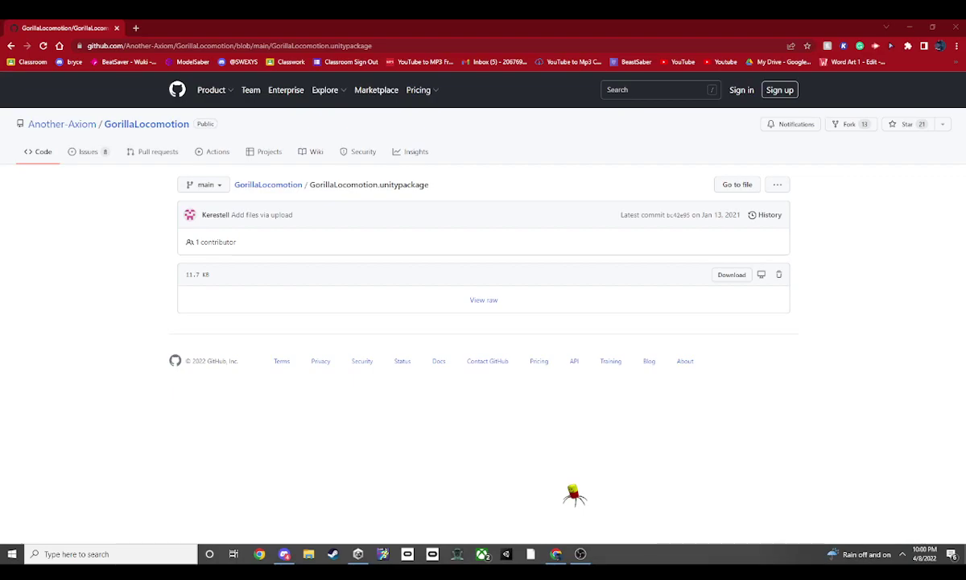
pyautogui.click(285, 554)
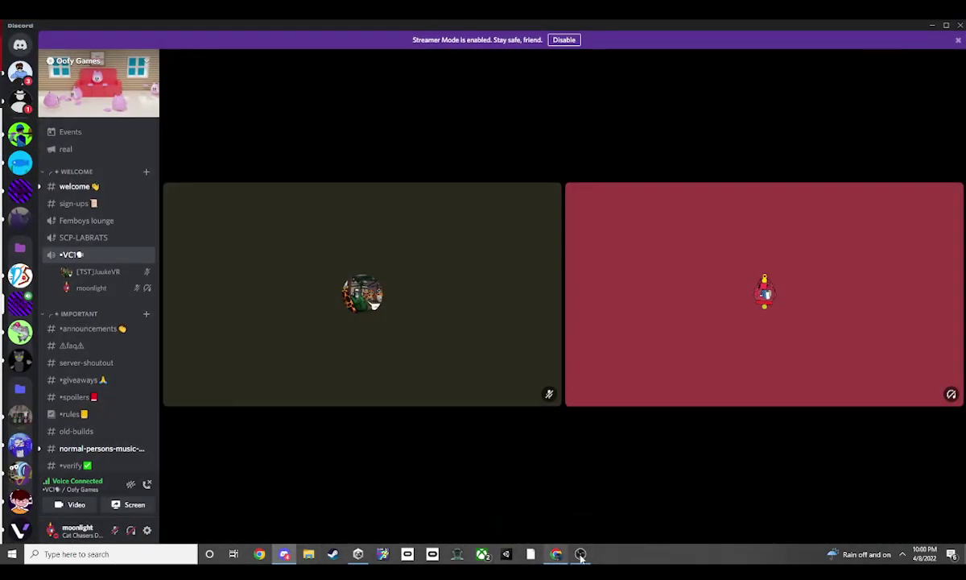
pyautogui.click(556, 554)
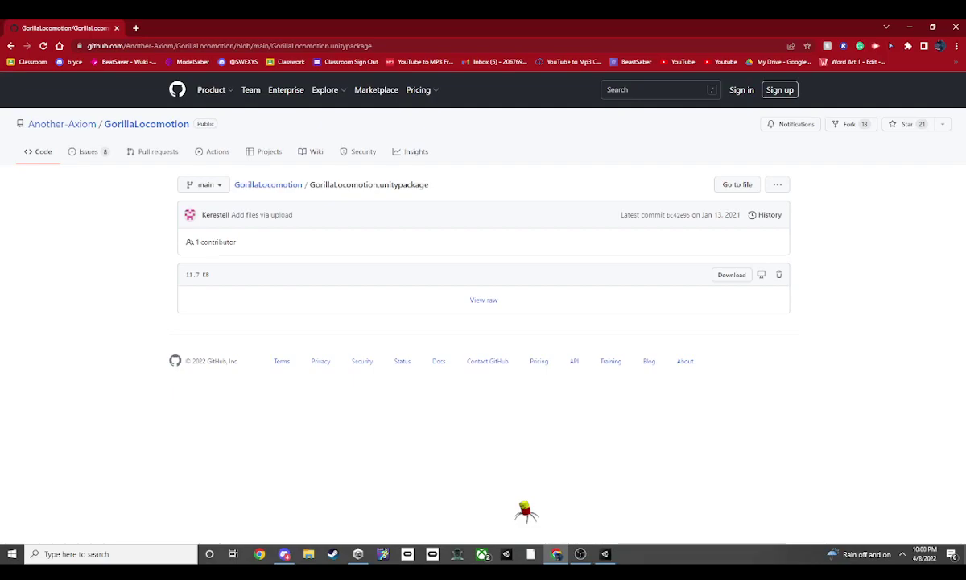
# Switch to the Unity Editor with the video testing project, dismiss the editor update check, and show the Console.
pyautogui.click(605, 553)
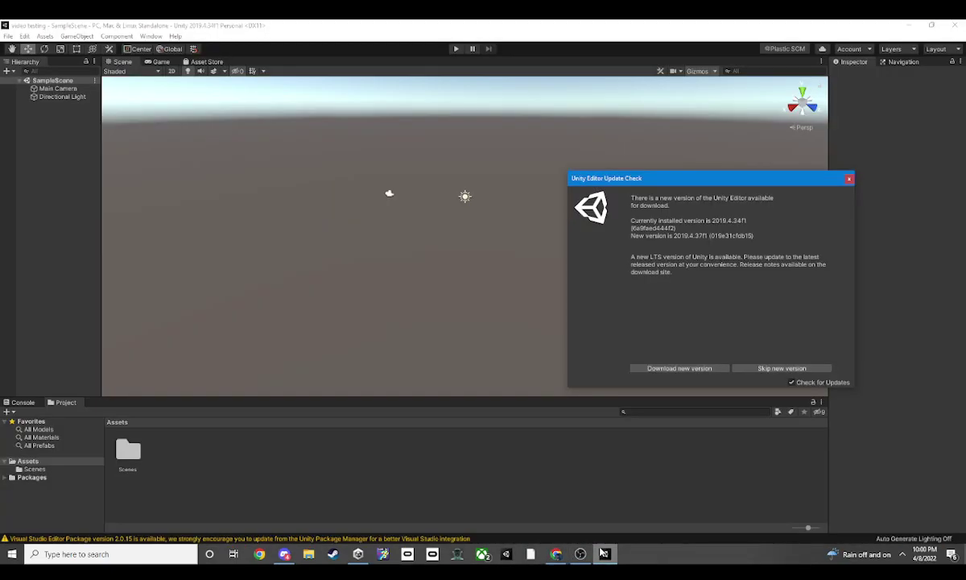
pyautogui.click(850, 178)
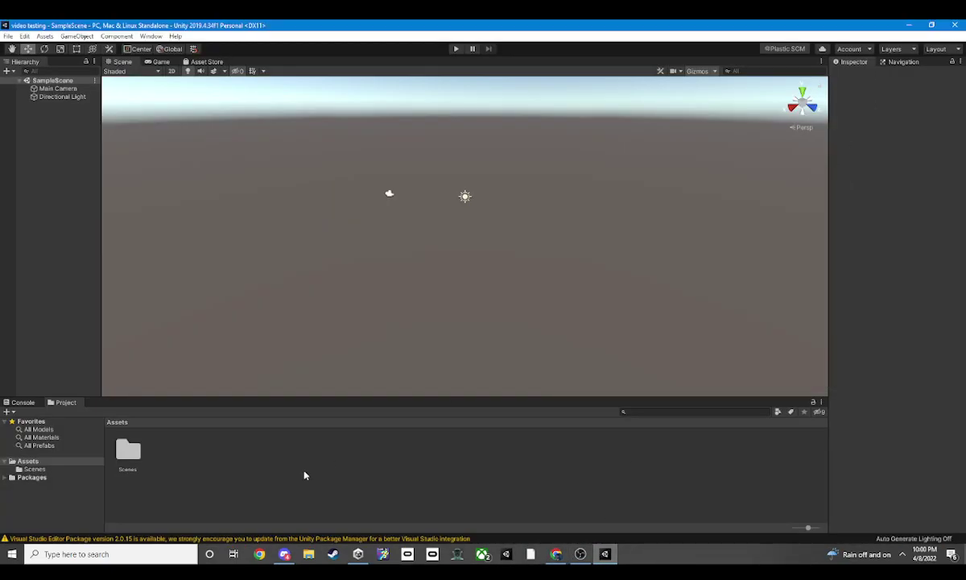
pyautogui.click(31, 403)
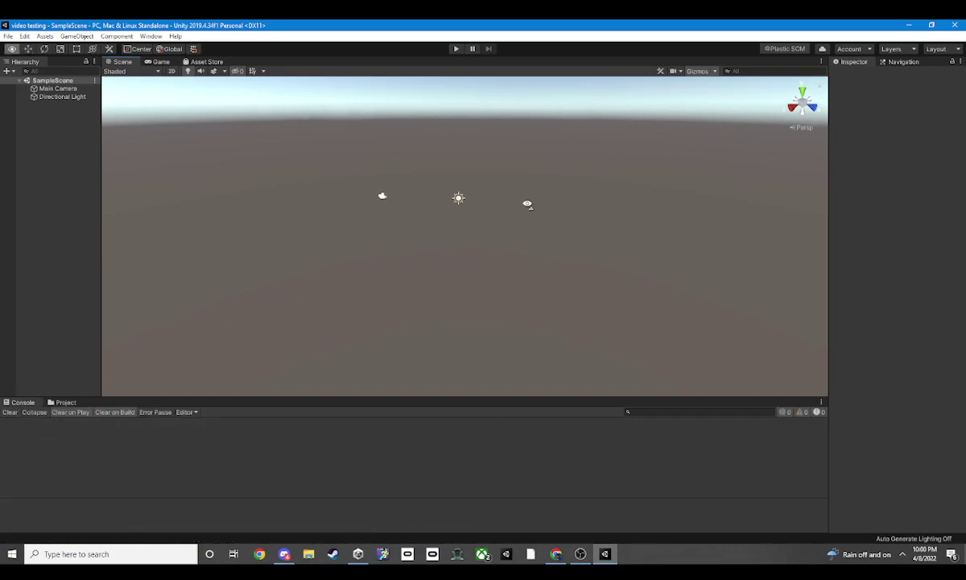
pyautogui.moveTo(526, 204); pyautogui.dragTo(517, 179, button='right')
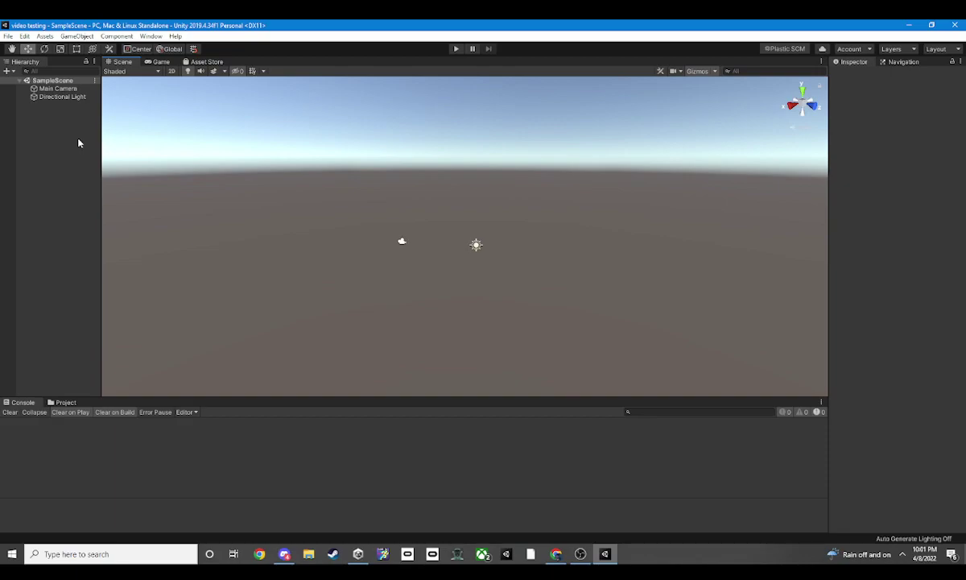
# Enable Virtual Reality Supported in the XR section of the Player settings for PC, Mac & Linux Standalone.
pyautogui.click(25, 36)
pyautogui.moveTo(7, 36)
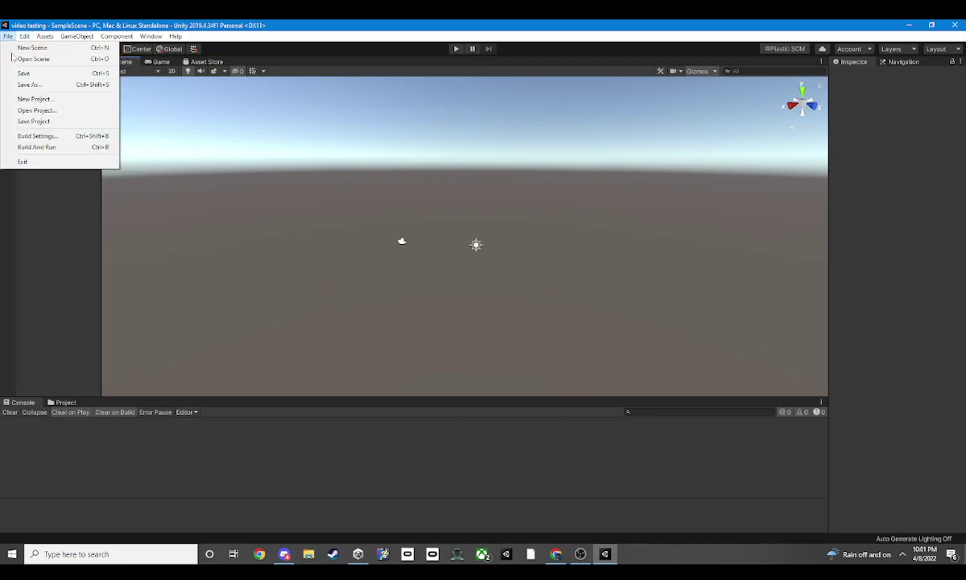
pyautogui.click(60, 137)
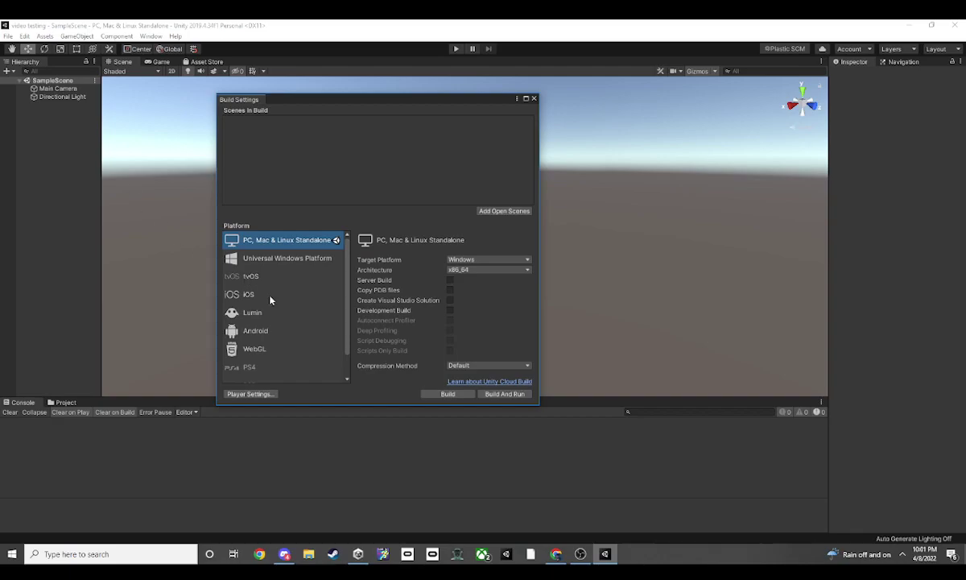
pyautogui.click(263, 398)
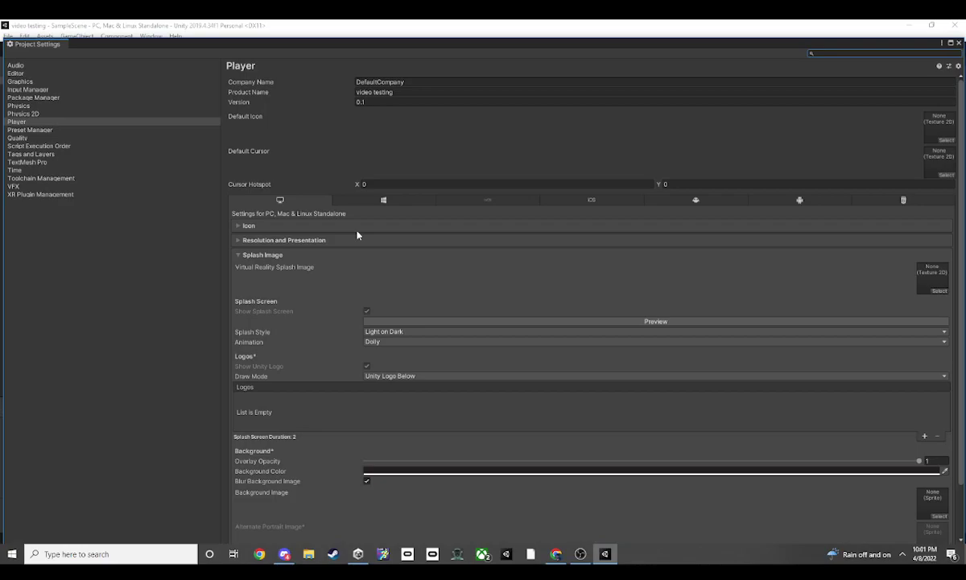
pyautogui.click(41, 206)
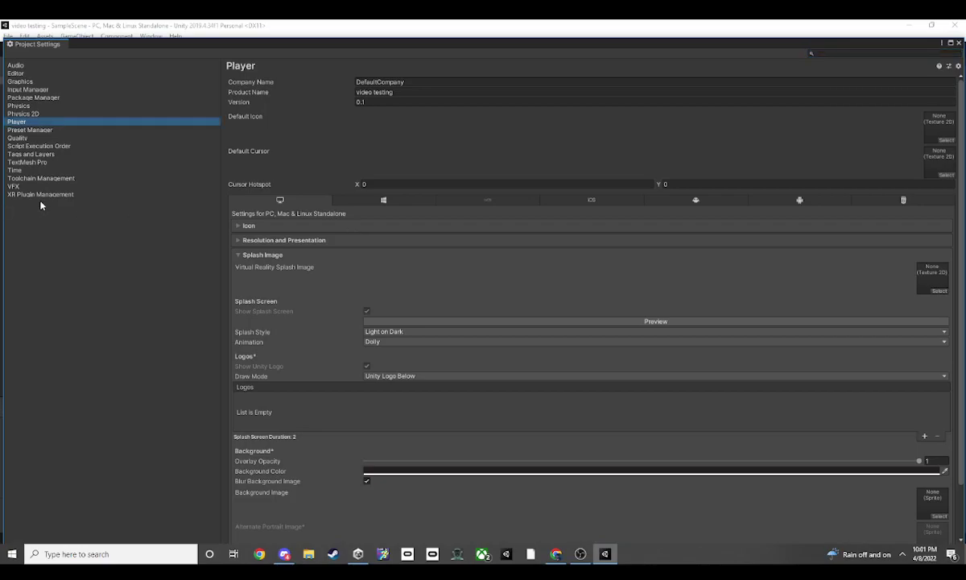
pyautogui.click(46, 197)
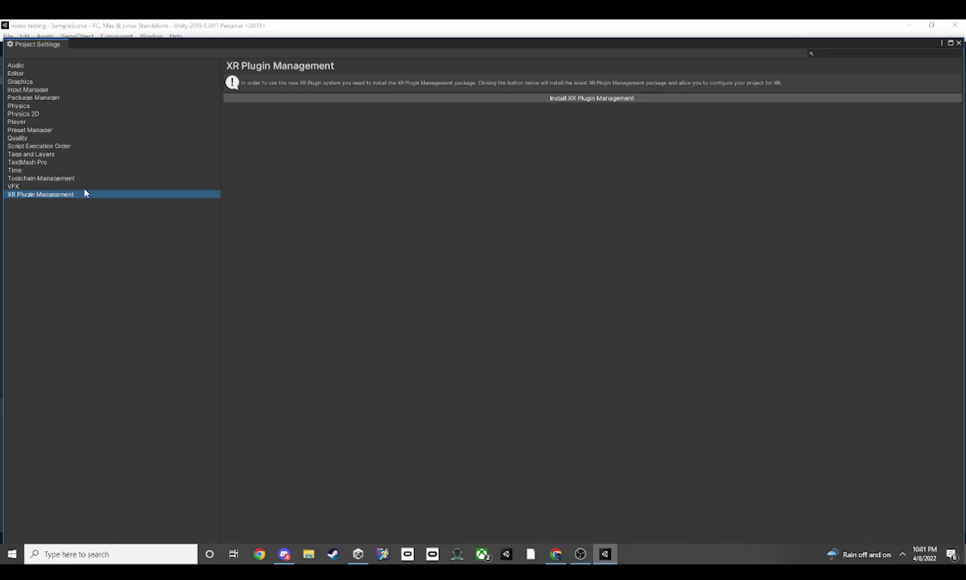
pyautogui.click(82, 122)
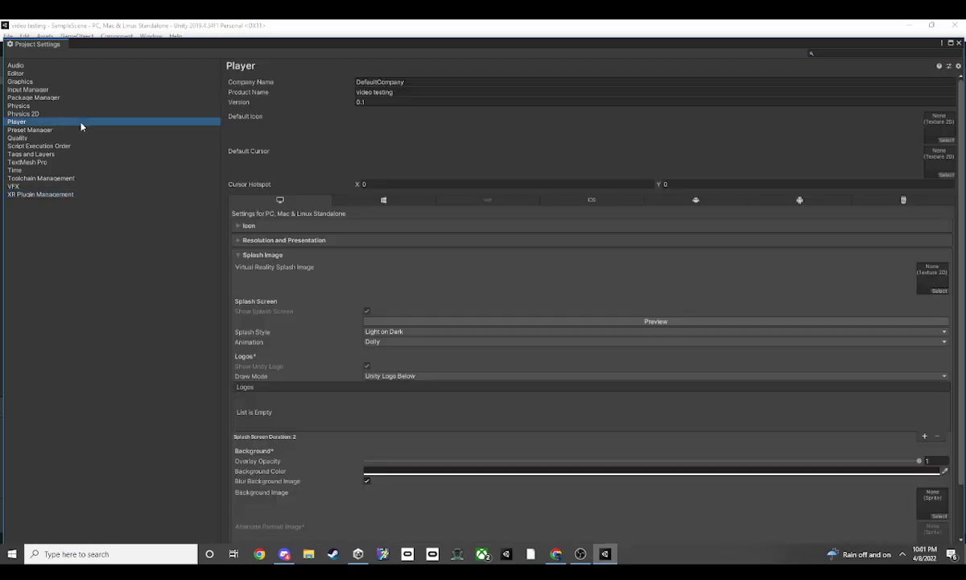
pyautogui.scroll(-2, 370, 242)
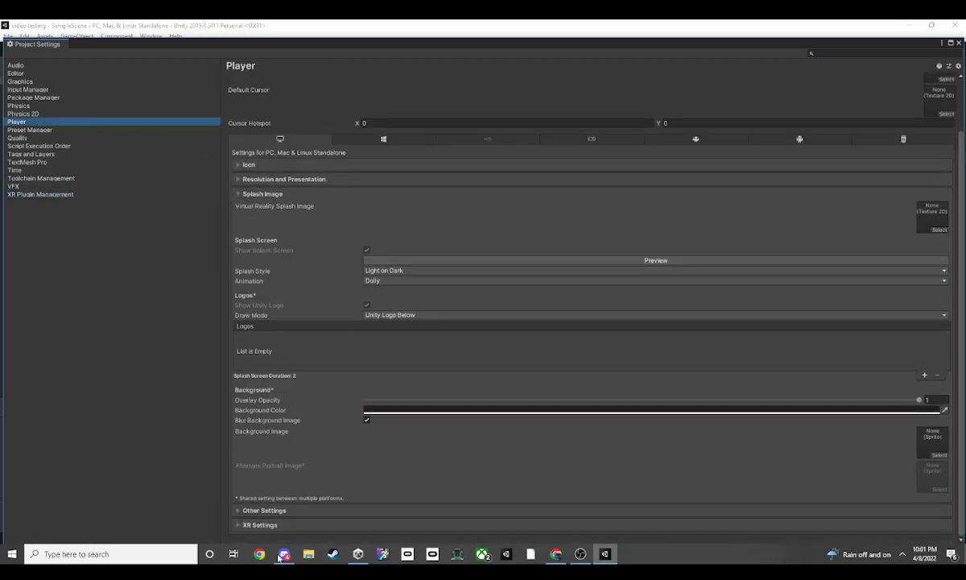
pyautogui.click(237, 528)
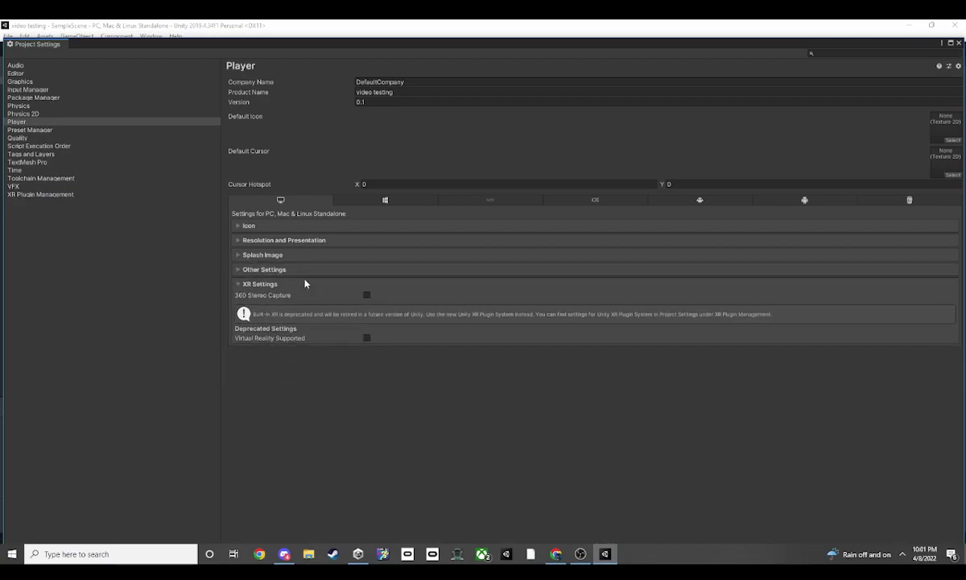
pyautogui.click(366, 338)
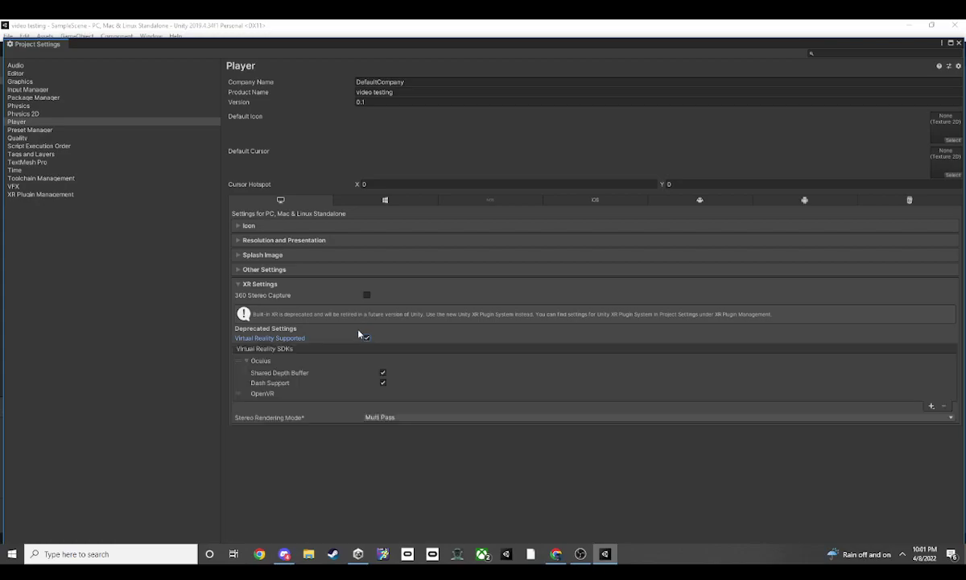
# Install XR Plugin Management from its page in the Project Settings.
pyautogui.click(63, 194)
pyautogui.click(443, 99)
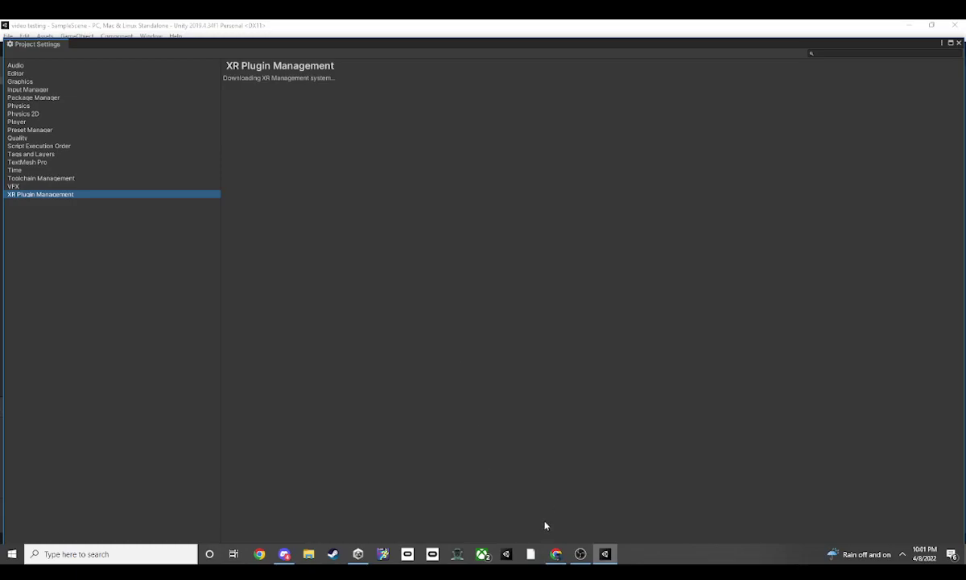
# Switch to Chrome and save the GorillaLocomotion (4) Unity package file to the Downloads folder.
pyautogui.click(561, 558)
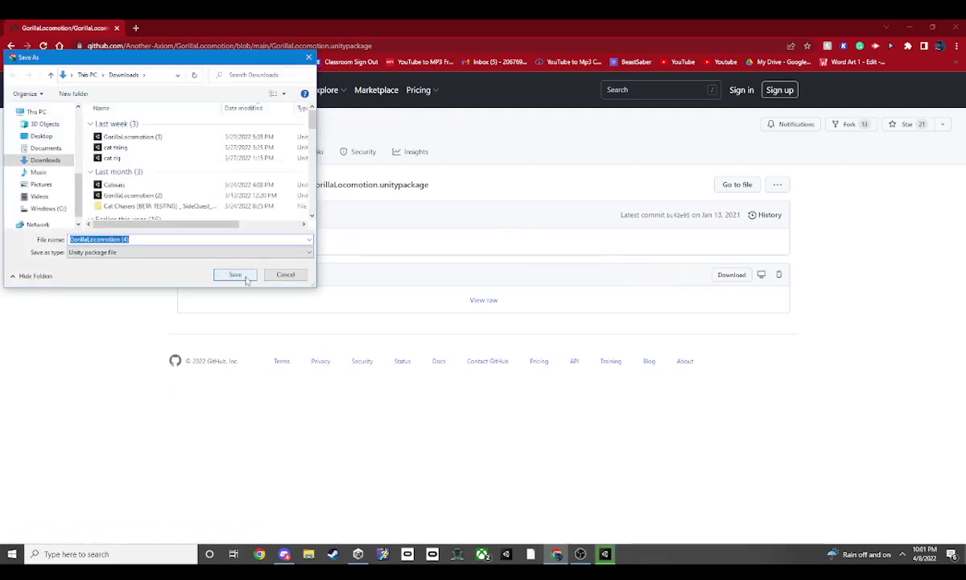
pyautogui.click(242, 275)
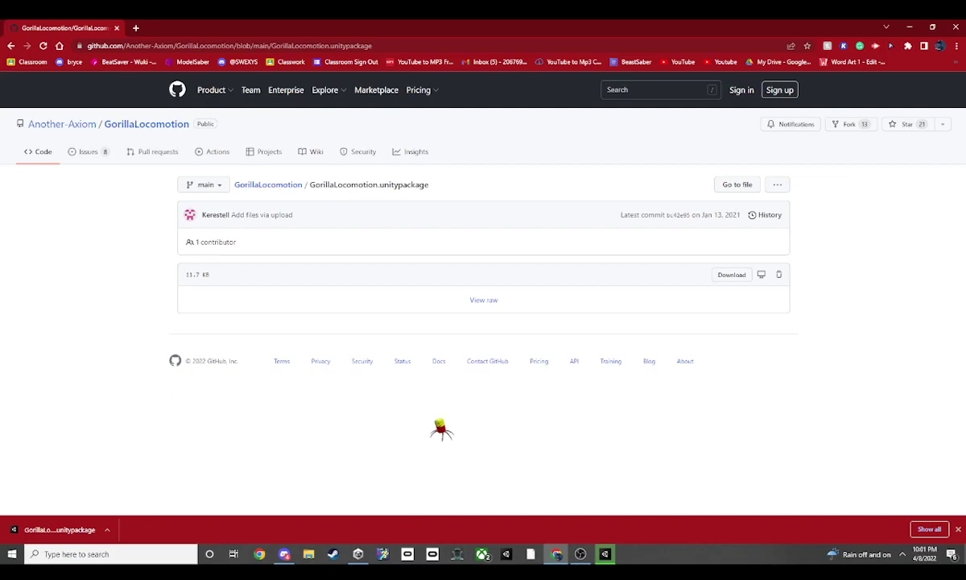
# Return to the Unity Editor, install XR Plugin Management, and accept disabling built-in VR.
pyautogui.click(605, 553)
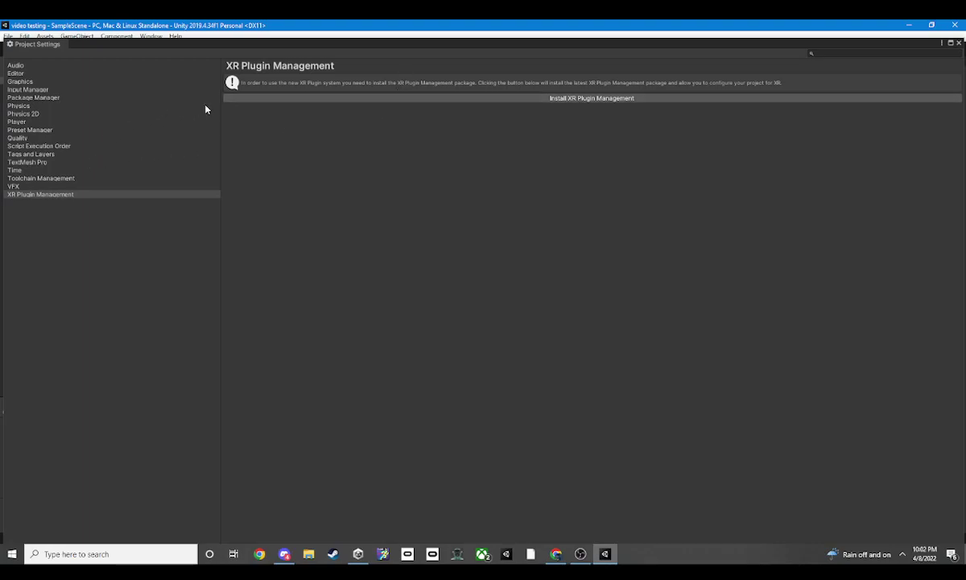
pyautogui.click(274, 99)
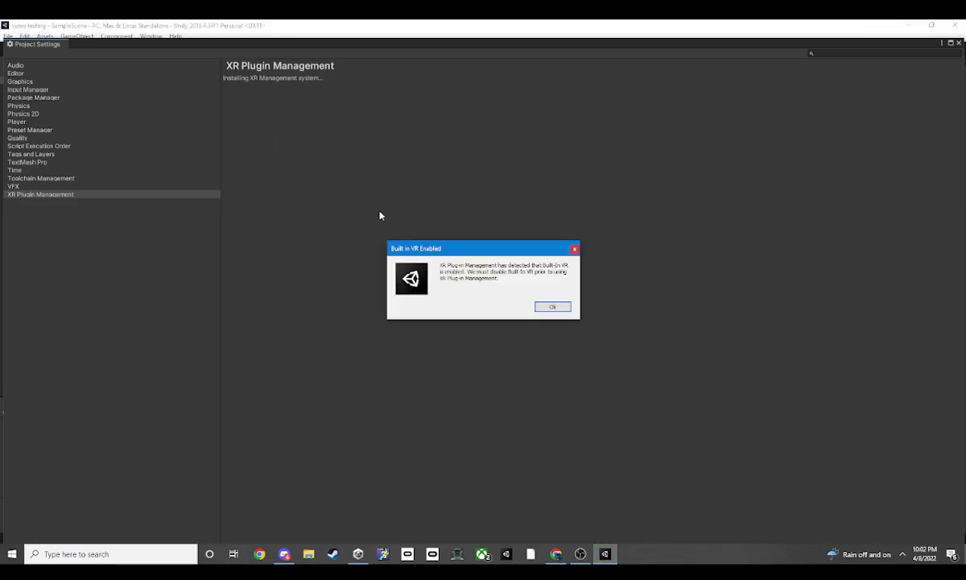
pyautogui.click(566, 308)
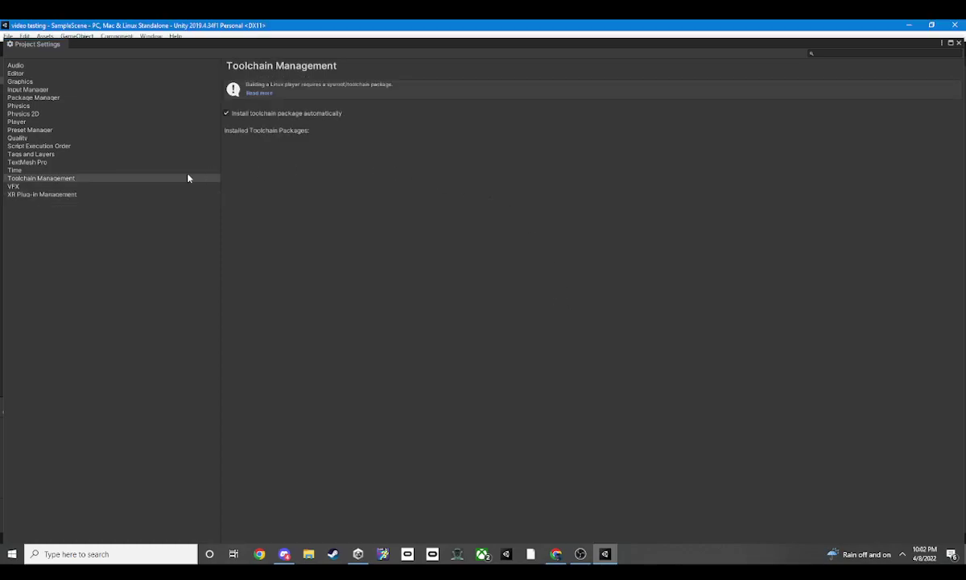
# Enable the Oculus plug-in provider for desktop in XR Plug-in Management, and close the Project Settings and Build Settings windows.
pyautogui.click(100, 195)
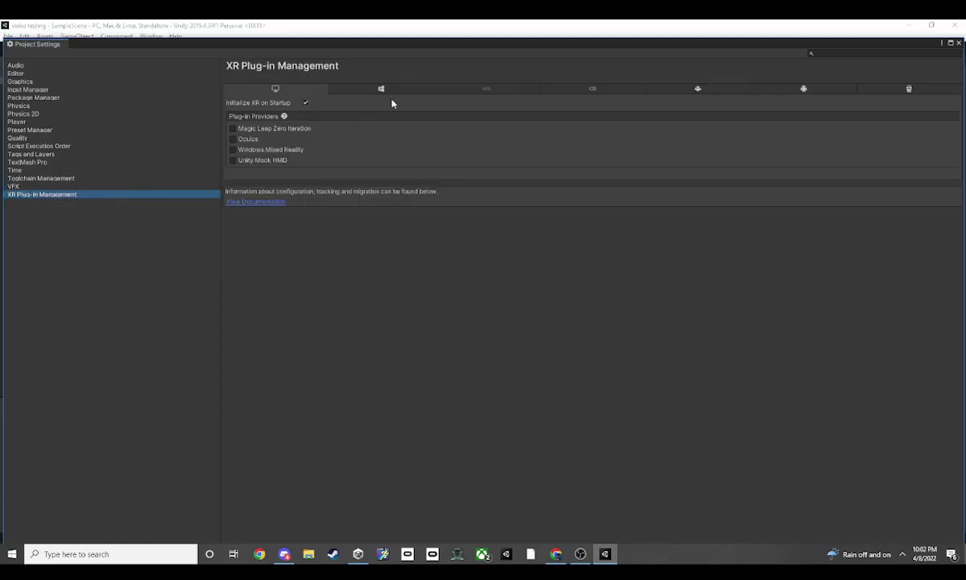
pyautogui.click(257, 141)
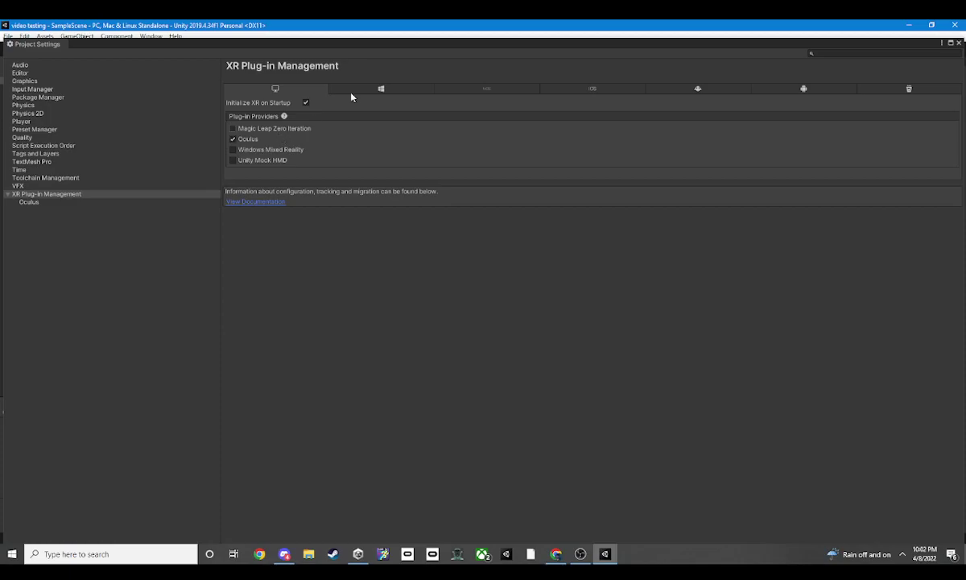
pyautogui.click(958, 44)
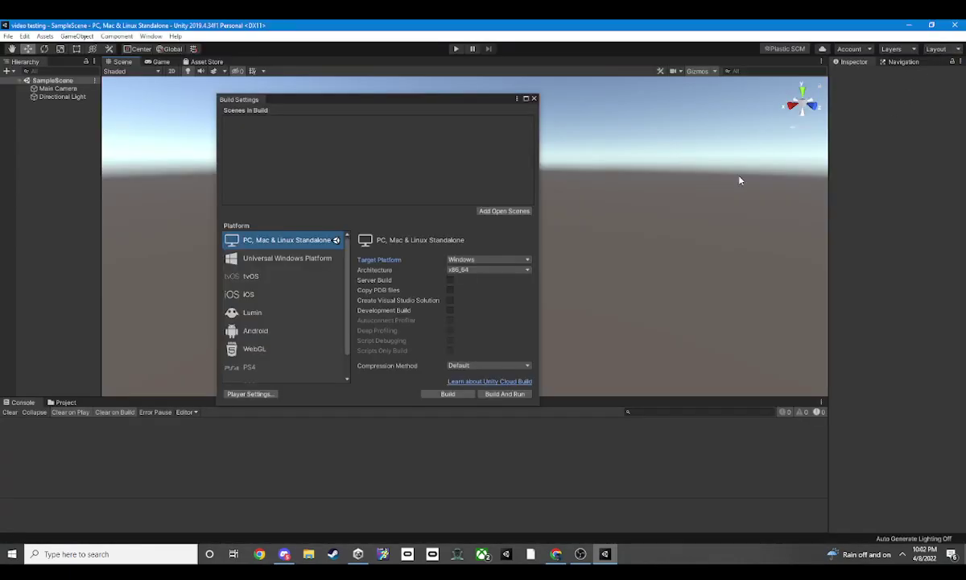
pyautogui.click(534, 98)
# Import all items of the downloaded GorillaLocomotion (4) package from Chrome into the project's assets.
pyautogui.click(65, 402)
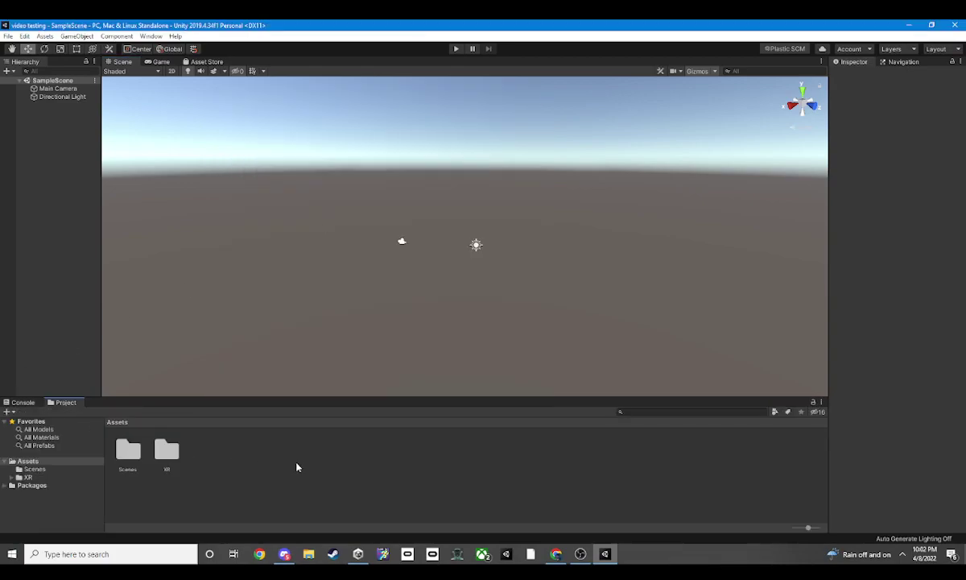
pyautogui.click(556, 554)
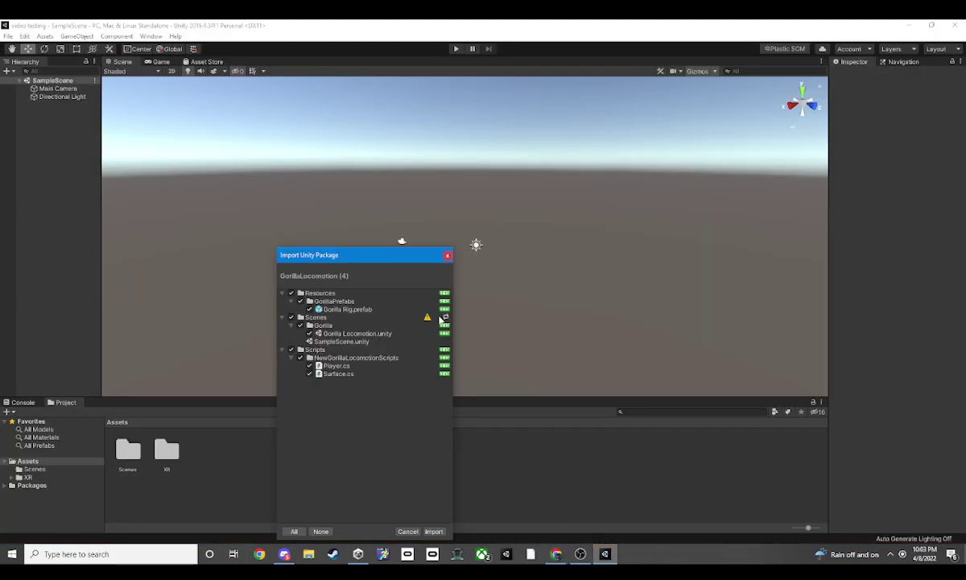
pyautogui.click(432, 532)
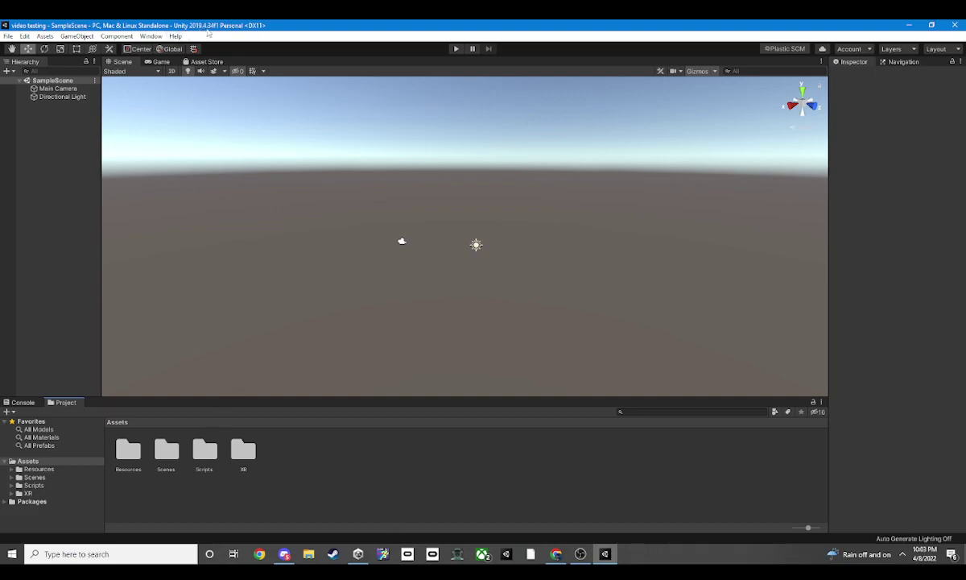
# Browse the imported Resources folder and open the Gorilla Locomotion scene from Assets/Scenes/Gorilla.
pyautogui.click(51, 468)
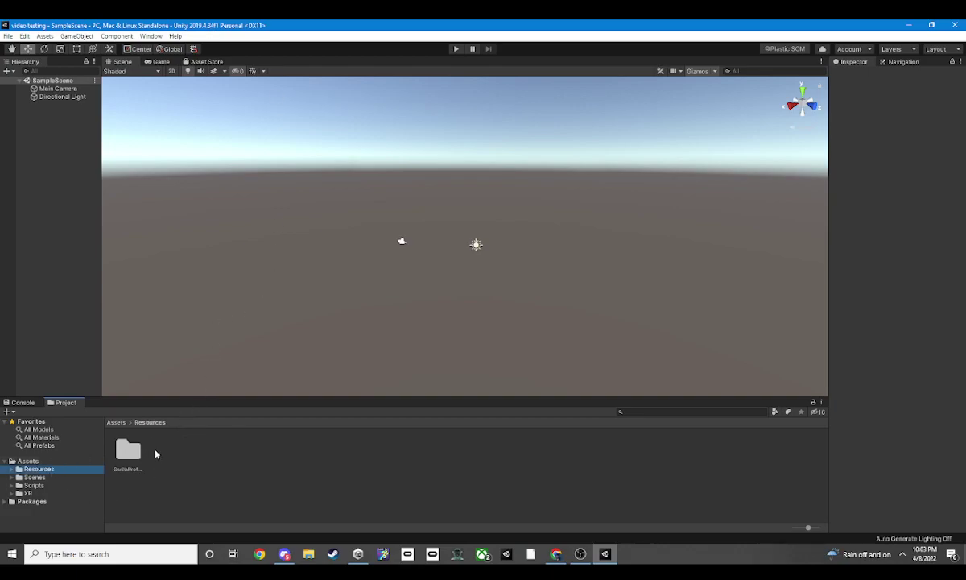
pyautogui.click(132, 452)
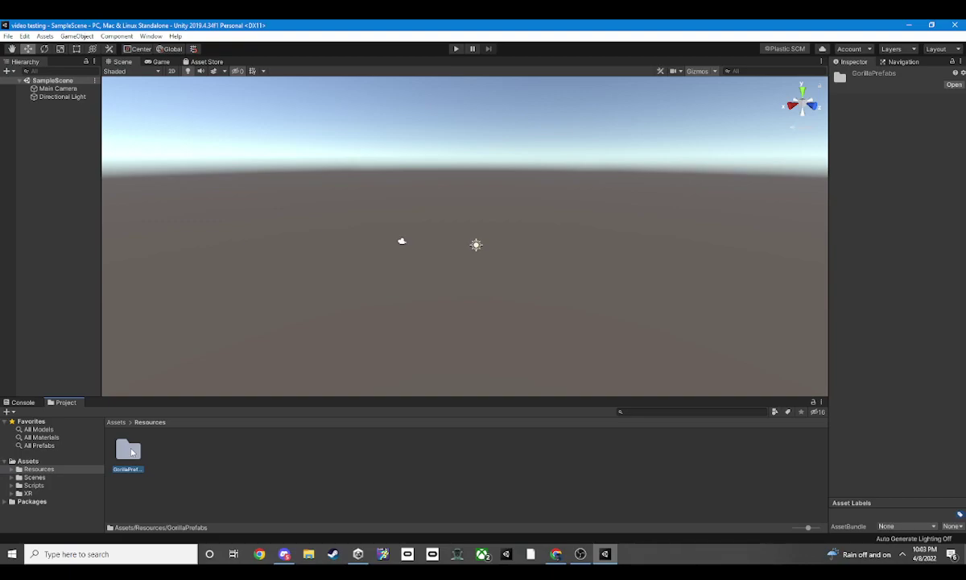
pyautogui.doubleClick(132, 451)
pyautogui.click(57, 465)
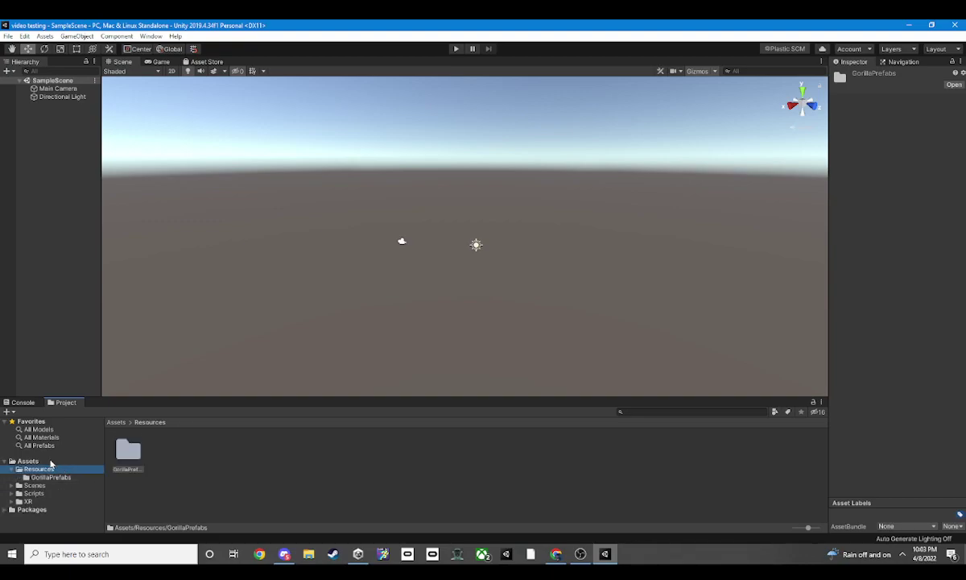
pyautogui.click(47, 460)
pyautogui.click(39, 485)
pyautogui.doubleClick(136, 460)
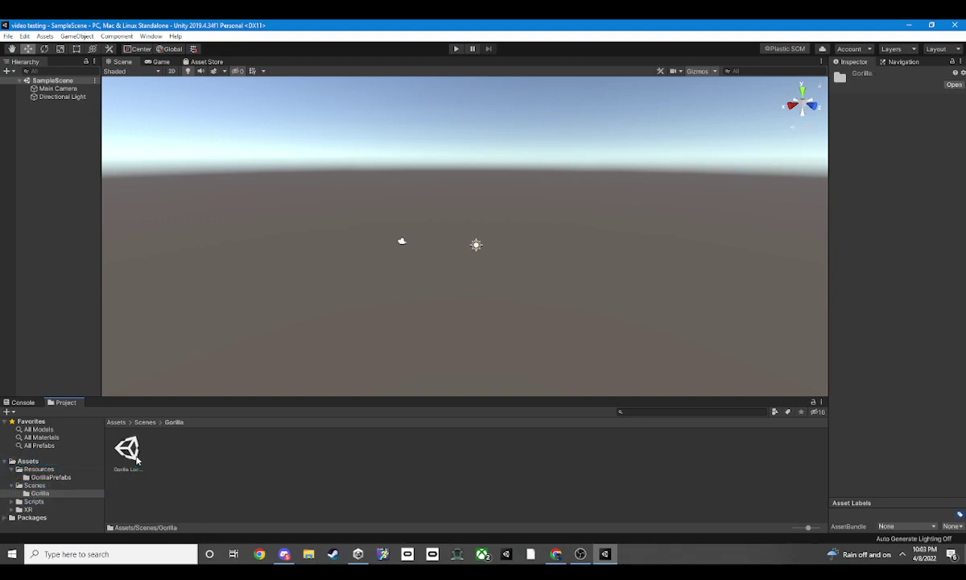
pyautogui.doubleClick(128, 451)
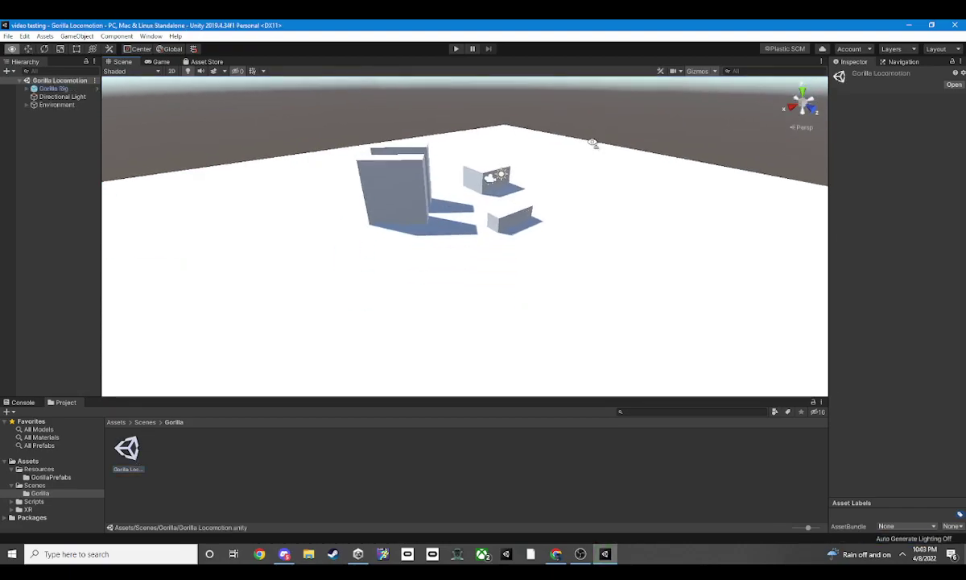
# Examine the scene environment and the Gorilla Rig's children, including the spheres, GorillaPlayer, its Main Camera and hand controllers.
pyautogui.moveTo(366, 282); pyautogui.dragTo(479, 224, button='right')
pyautogui.moveTo(371, 355); pyautogui.dragTo(671, 287, button='right')
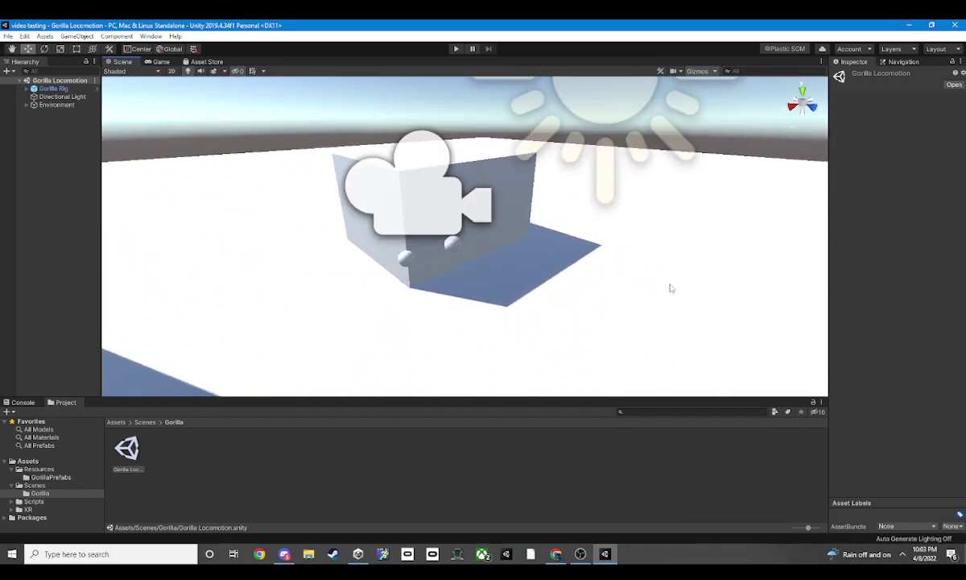
pyautogui.click(28, 89)
pyautogui.click(53, 97)
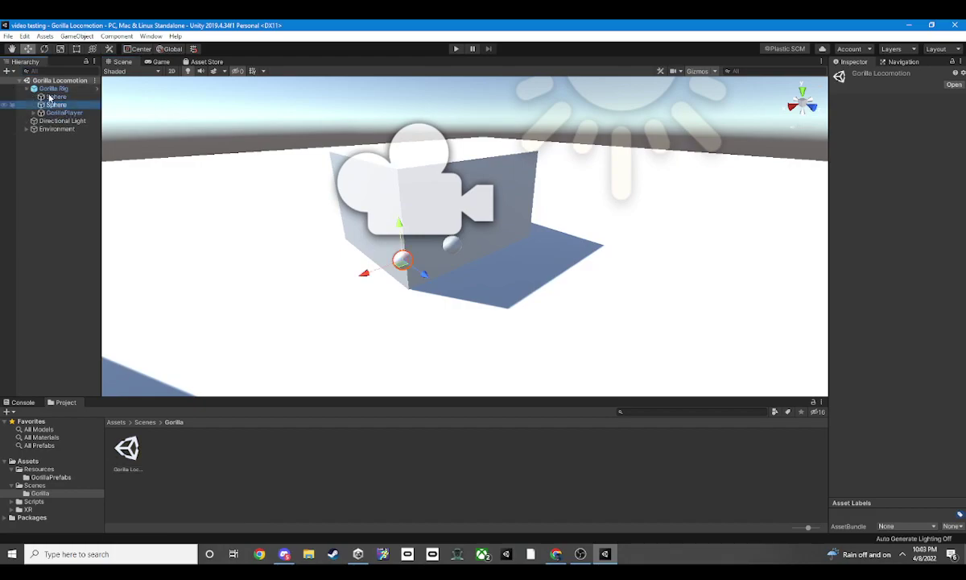
pyautogui.click(61, 112)
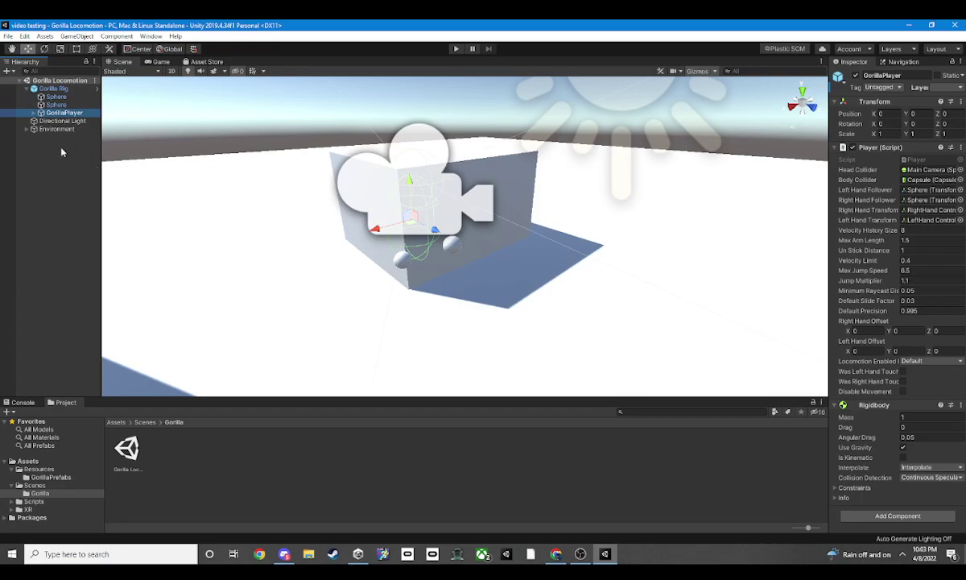
pyautogui.click(35, 113)
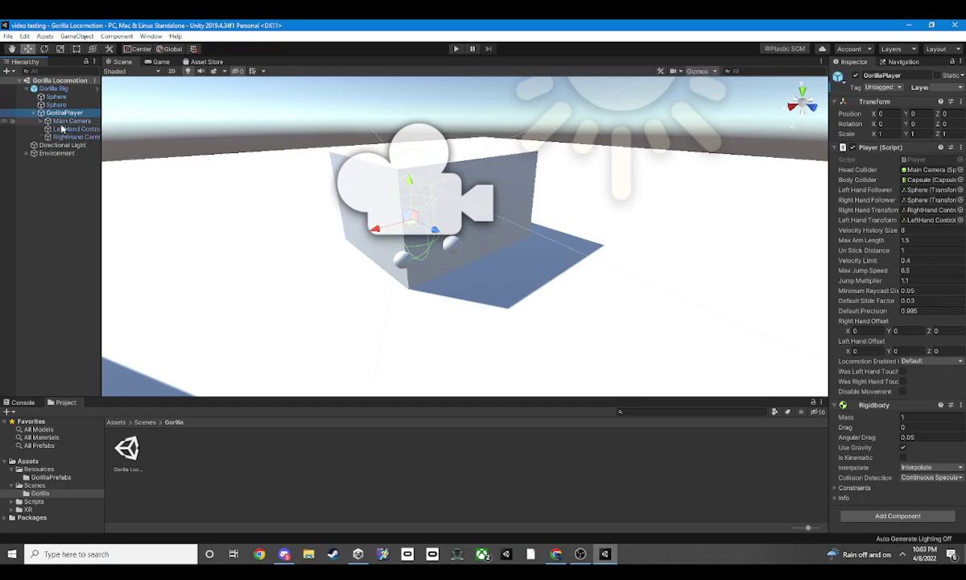
pyautogui.click(68, 121)
pyautogui.click(63, 129)
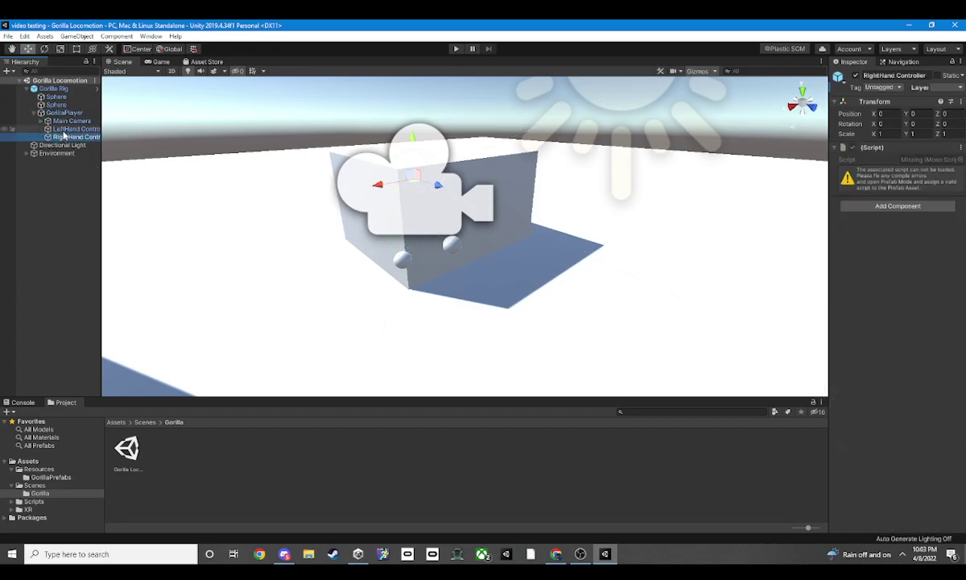
# Remove the missing script component from both the RightHand Controller and the LeftHand Controller under GorillaPlayer.
pyautogui.click(65, 137)
pyautogui.rightClick(882, 147)
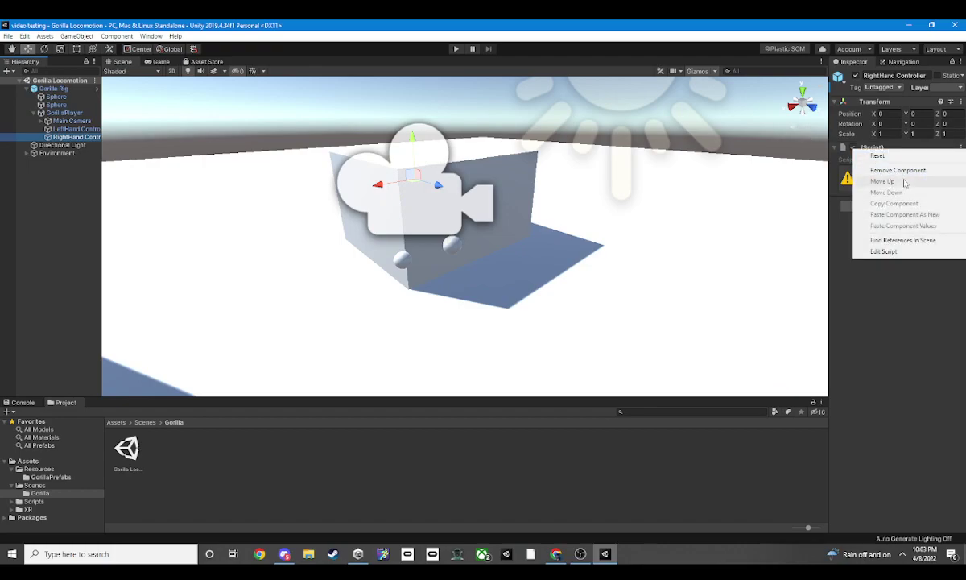
pyautogui.click(866, 168)
pyautogui.click(68, 129)
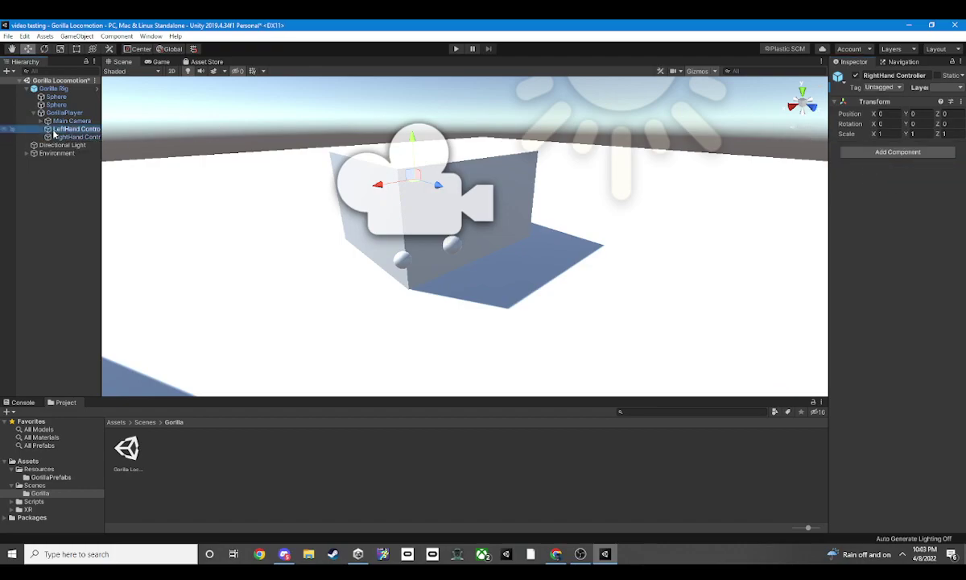
pyautogui.rightClick(915, 149)
pyautogui.click(853, 169)
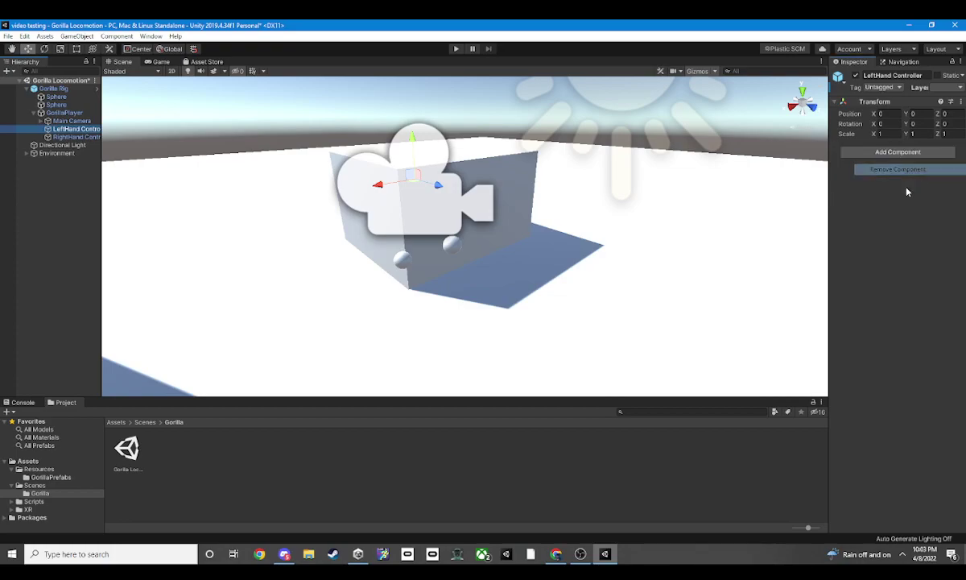
pyautogui.click(892, 152)
pyautogui.press('BackSpace')
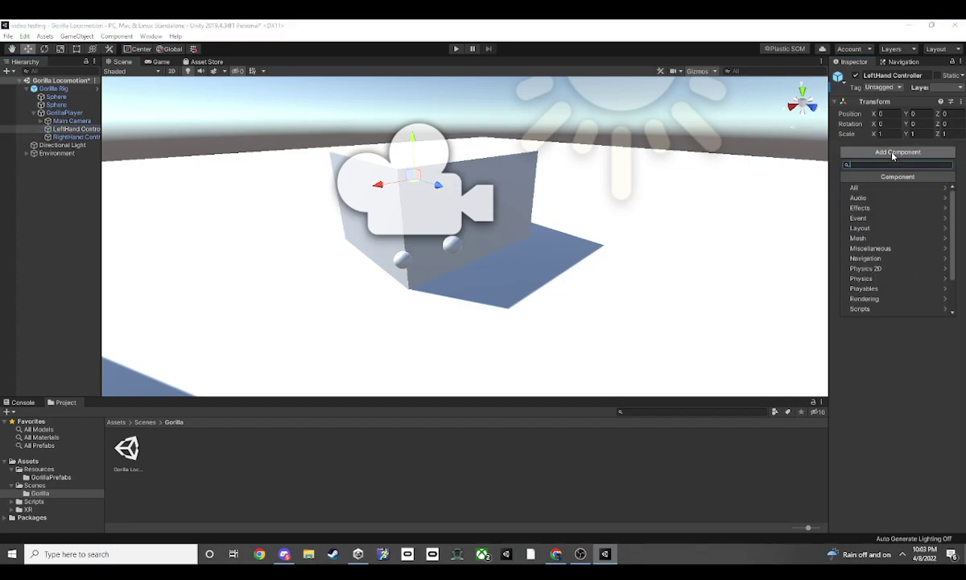
pyautogui.write('se')
pyautogui.press('BackSpace')
pyautogui.press('BackSpace')
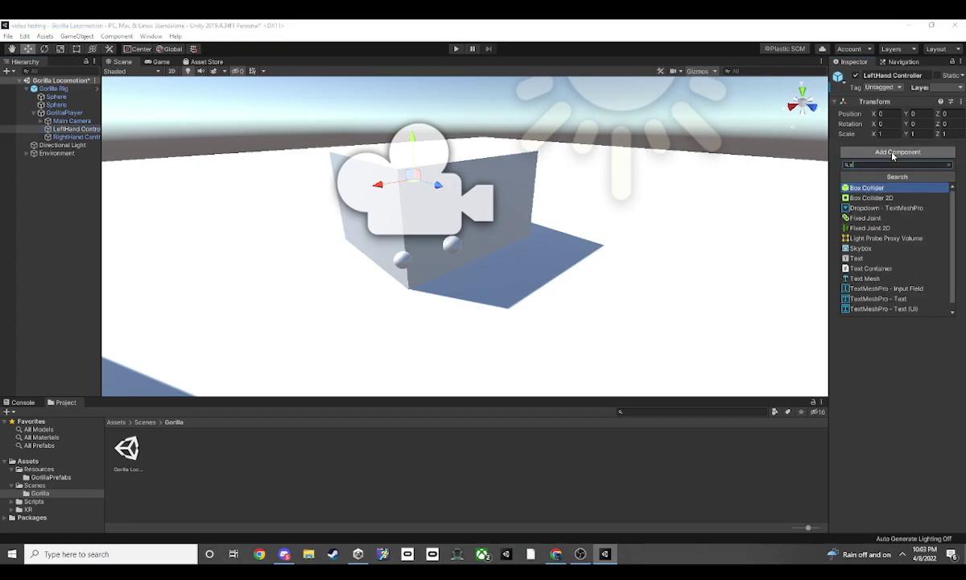
pyautogui.click(483, 460)
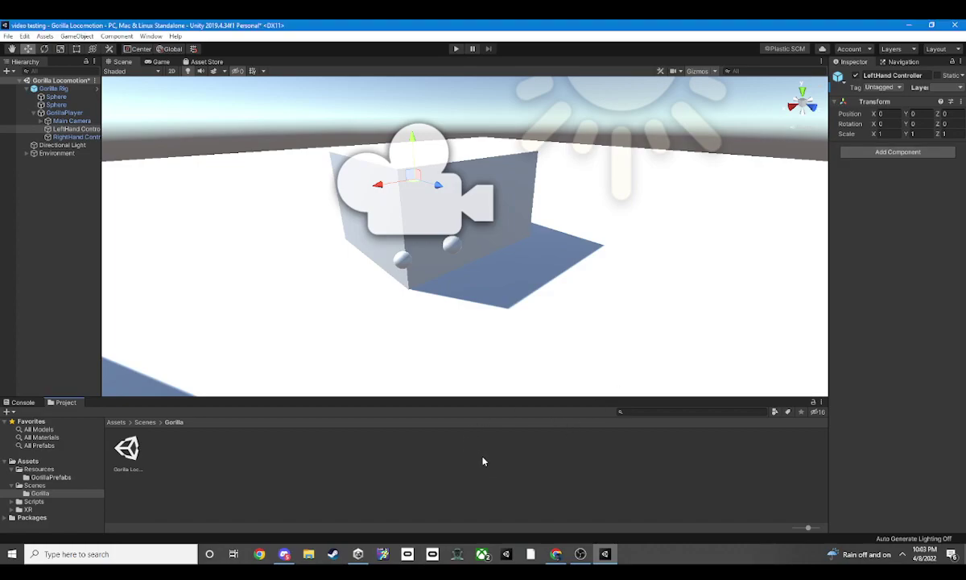
# Install XR Interaction Toolkit 2.0.1 from the Unity Registry in the Package Manager and agree to enable the new input system backends.
pyautogui.click(25, 36)
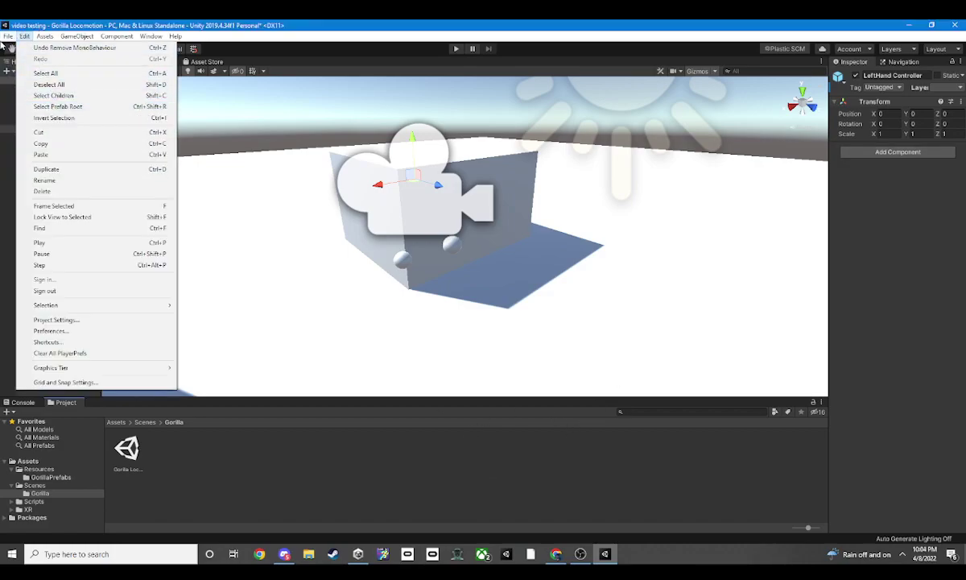
pyautogui.click(8, 36)
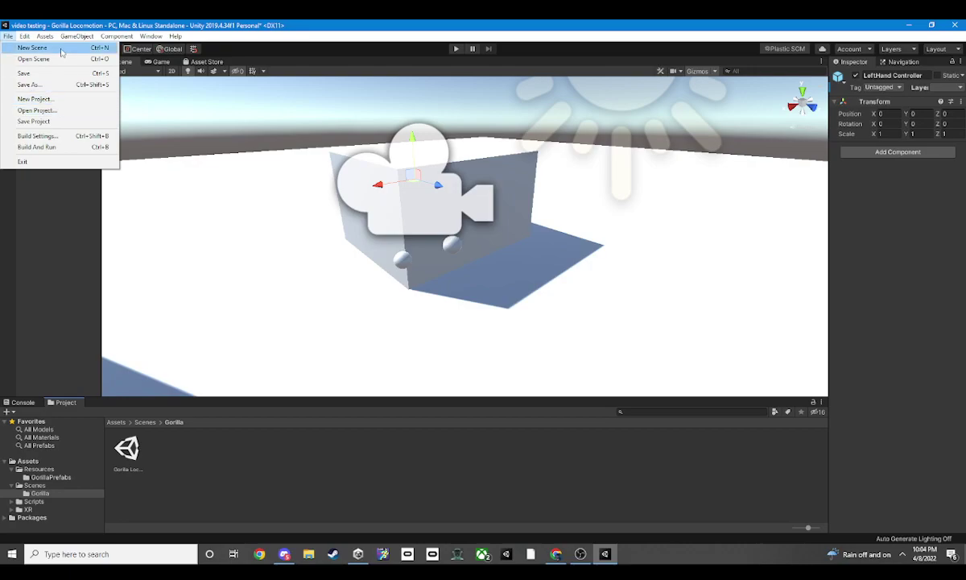
pyautogui.moveTo(153, 37)
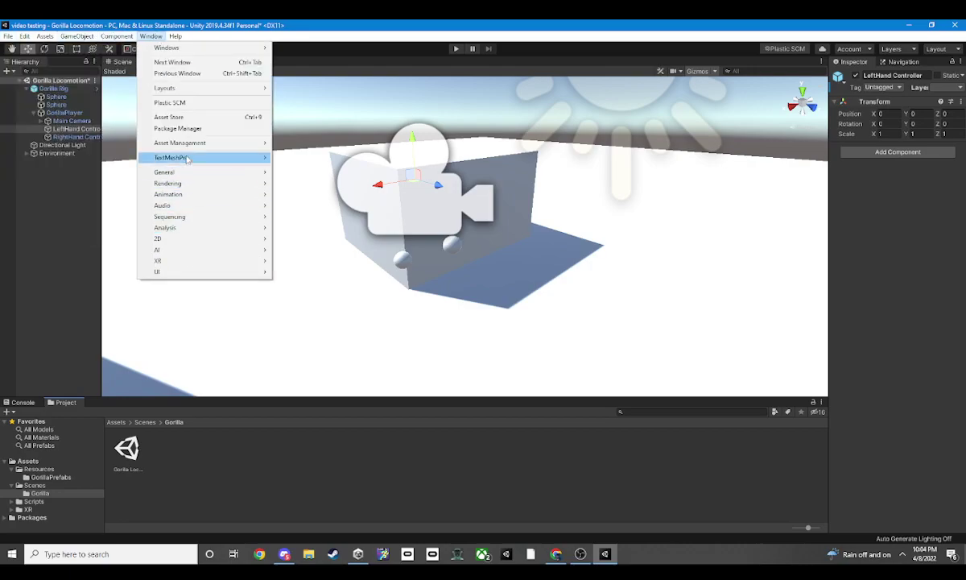
pyautogui.click(178, 130)
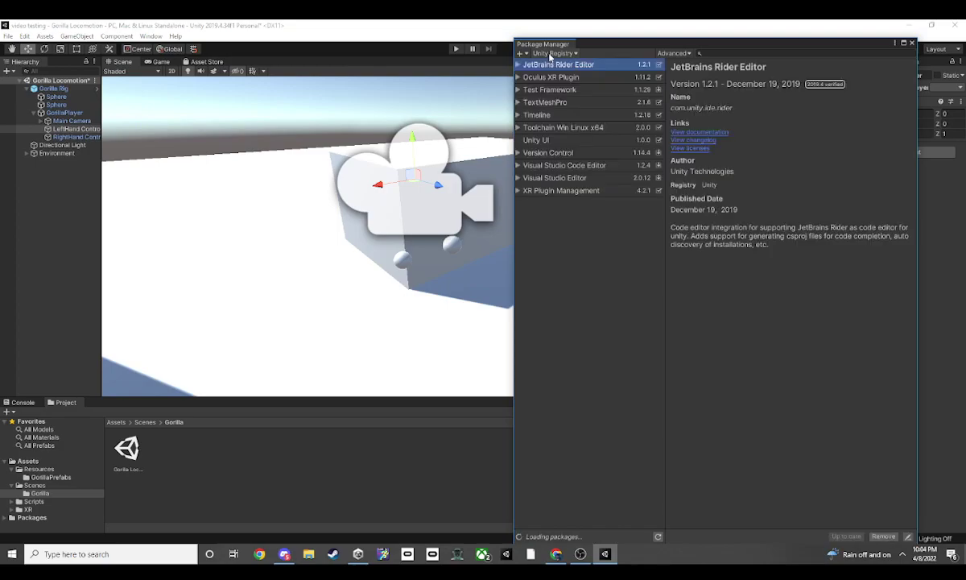
pyautogui.click(590, 190)
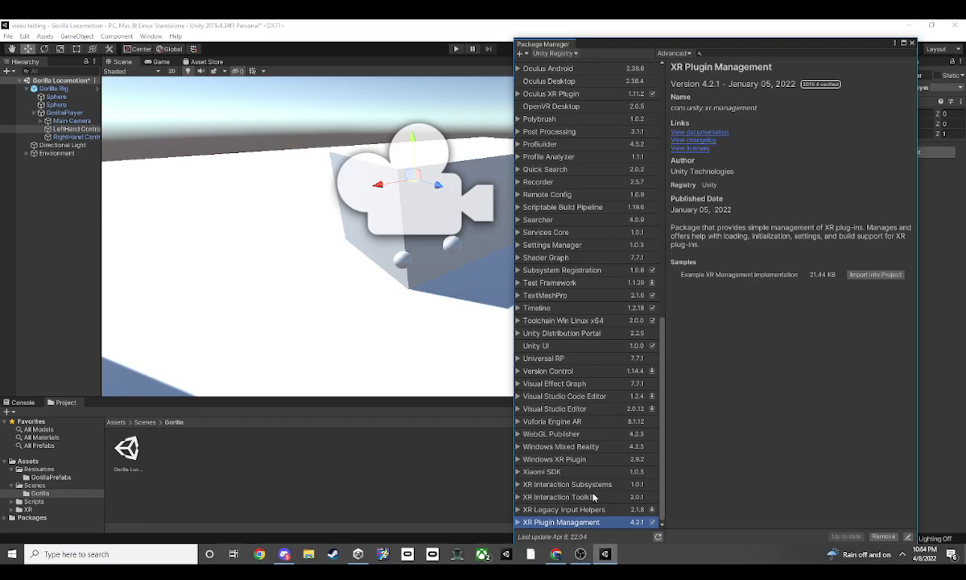
pyautogui.click(587, 485)
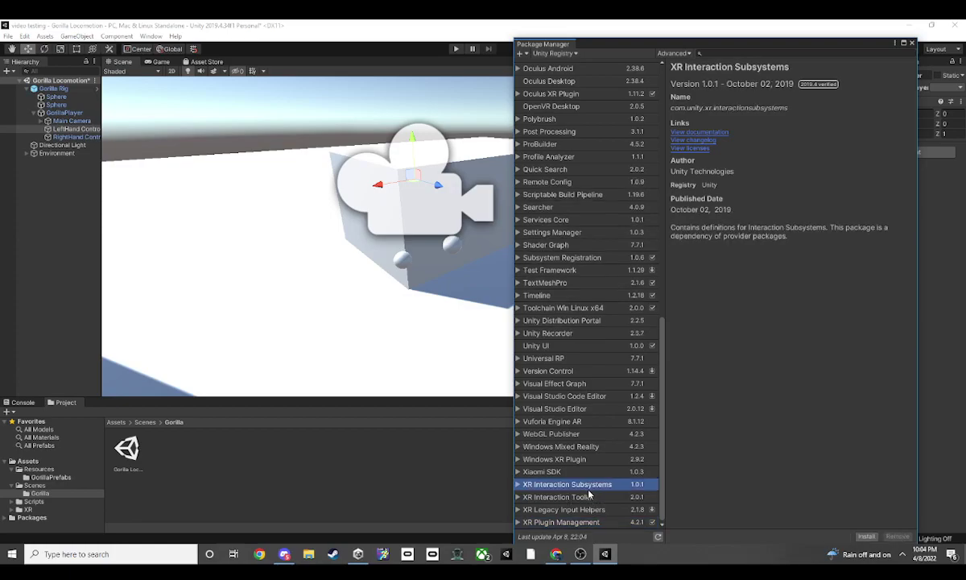
pyautogui.click(587, 496)
pyautogui.click(867, 537)
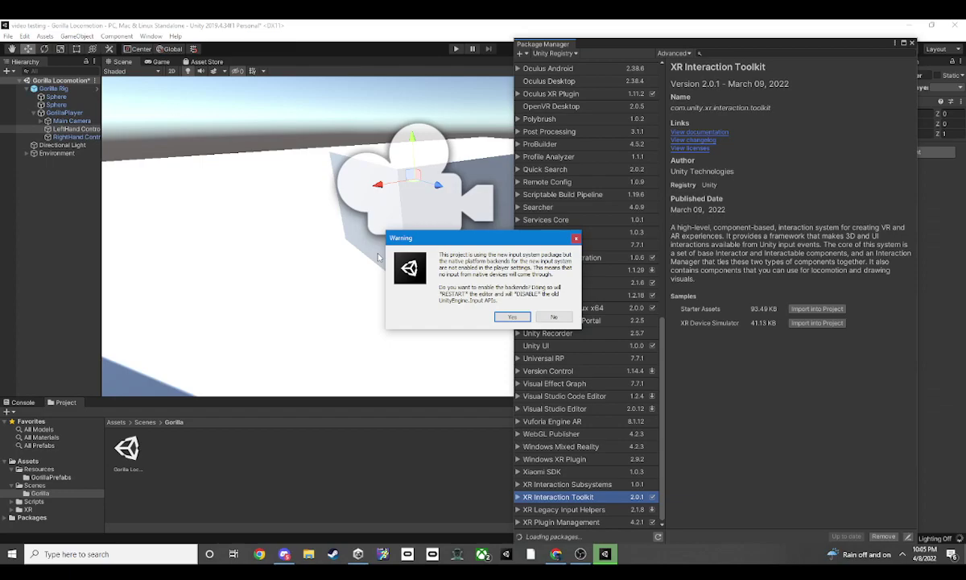
pyautogui.click(512, 316)
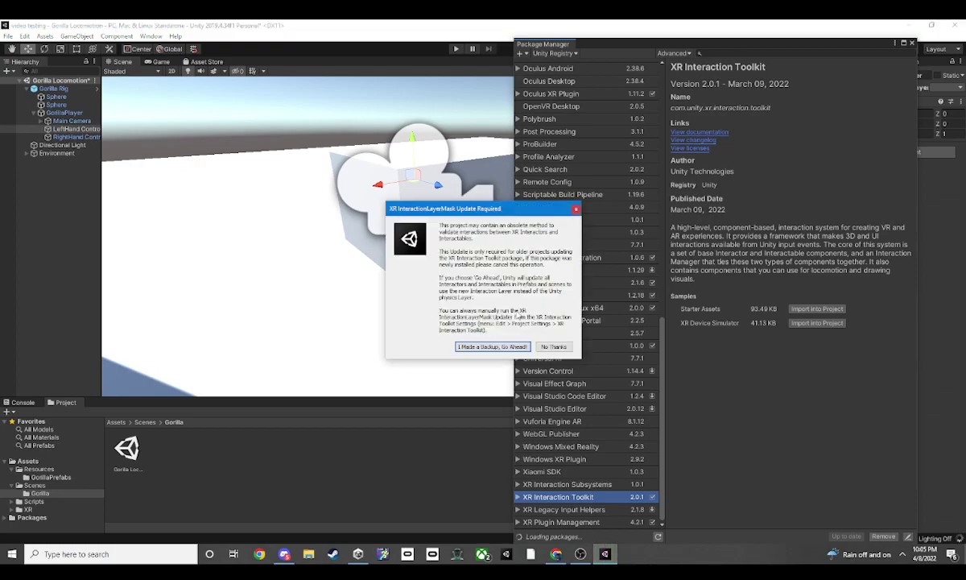
# Accept the XR InteractionLayerMask update and save the modified Gorilla Locomotion scene.
pyautogui.click(498, 346)
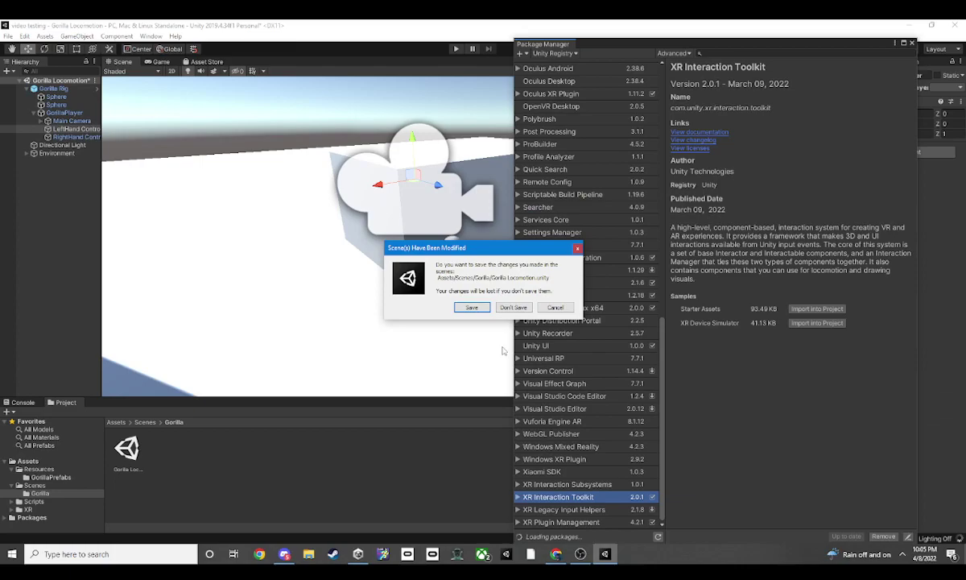
pyautogui.click(469, 308)
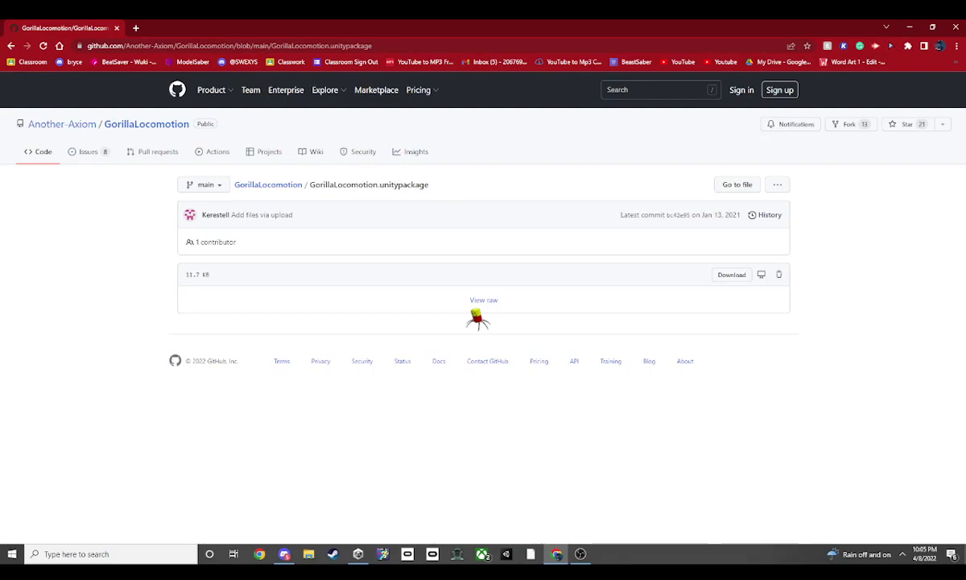
pyautogui.click(284, 554)
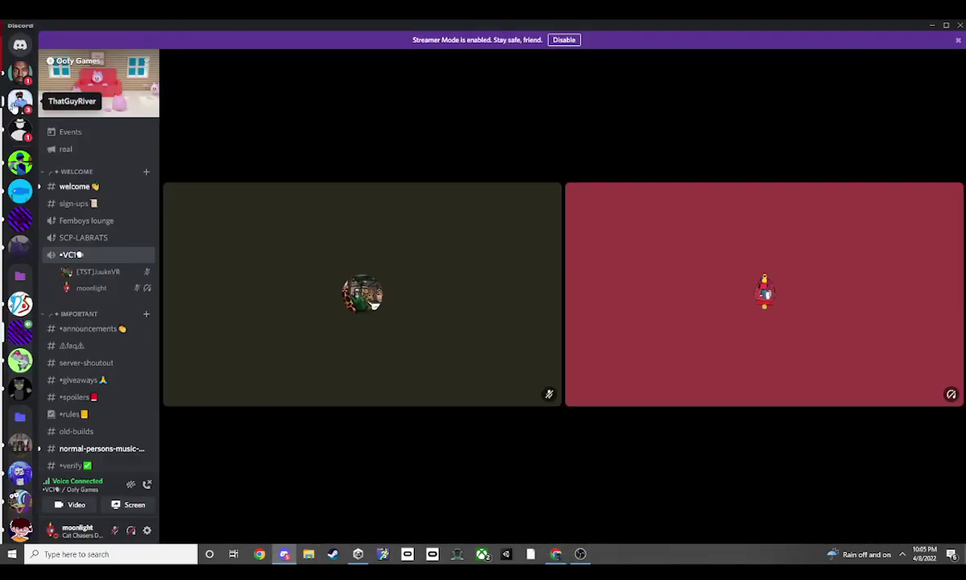
pyautogui.click(20, 99)
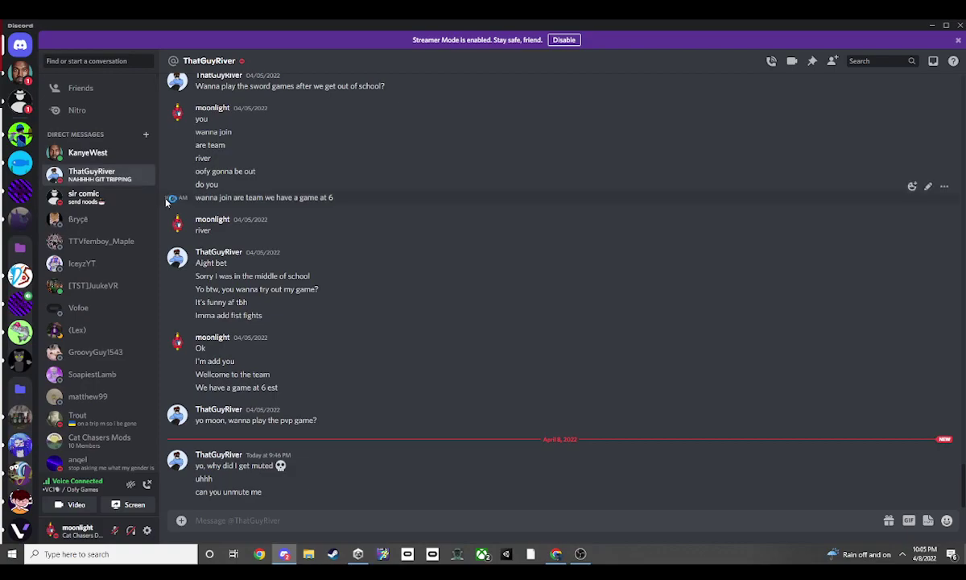
pyautogui.click(81, 153)
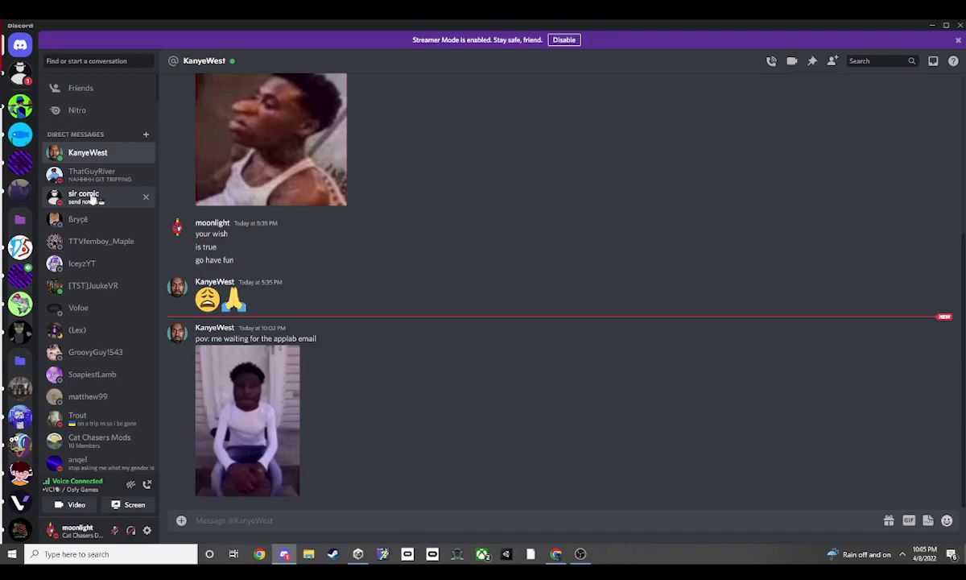
pyautogui.click(91, 198)
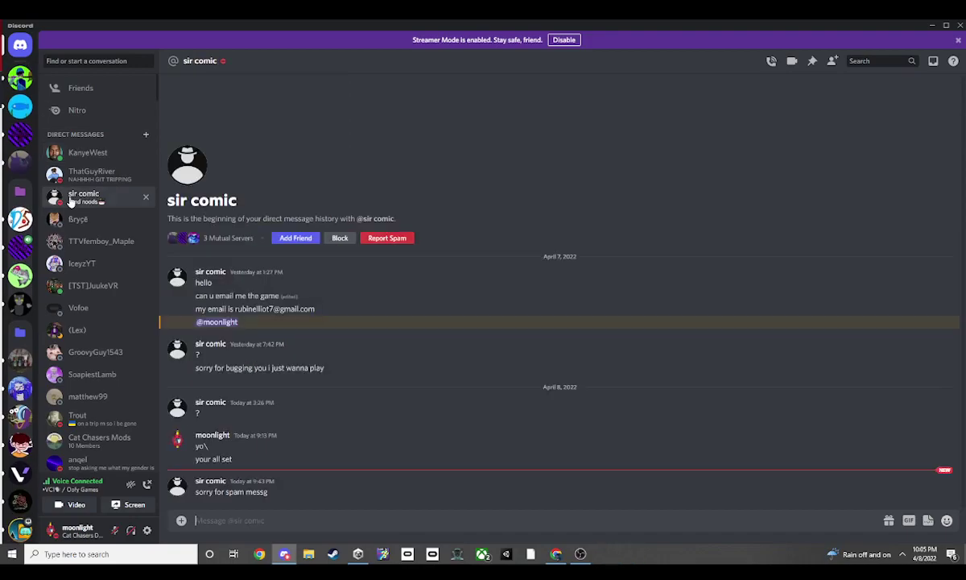
pyautogui.click(26, 243)
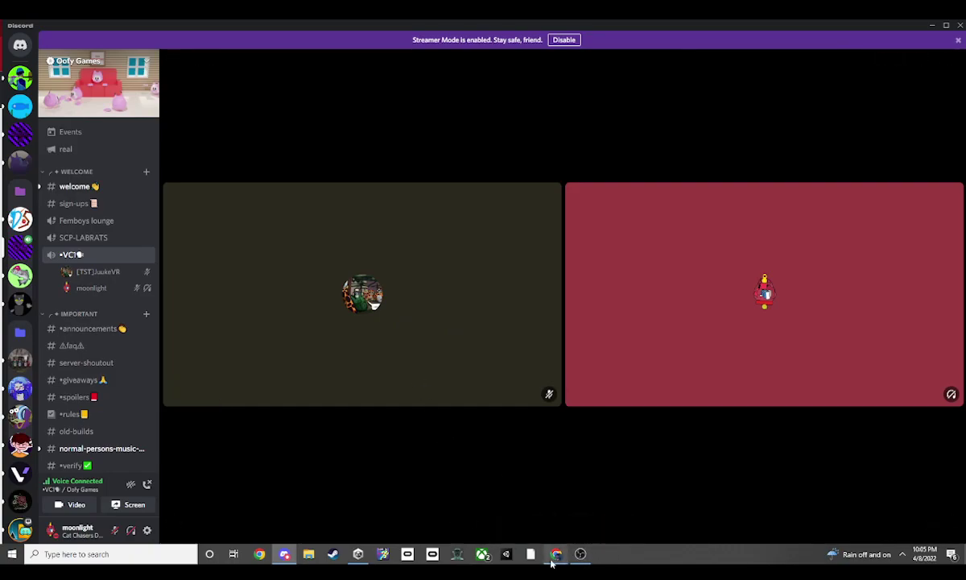
pyautogui.click(579, 554)
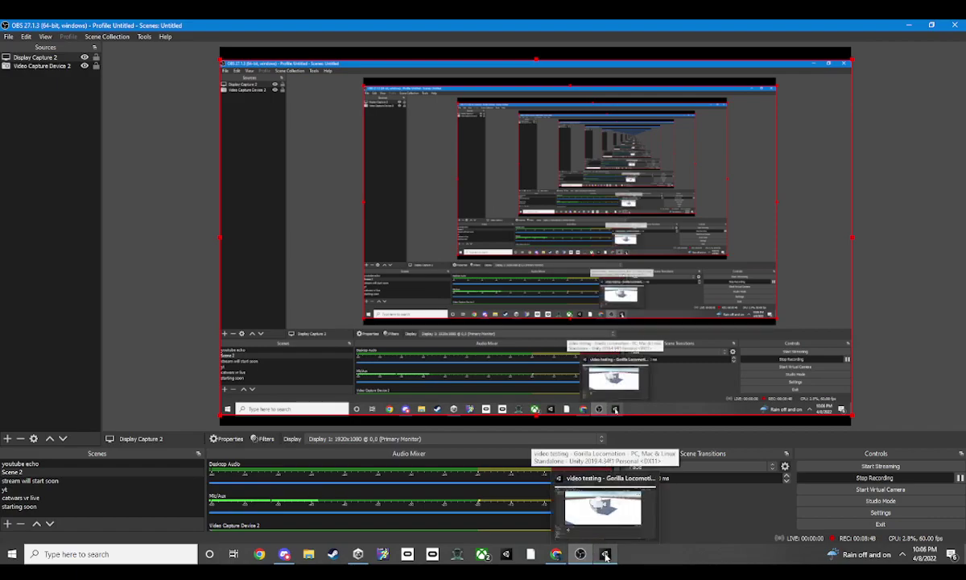
# Switch back to Unity, close the Package Manager, and expand the Gorilla Rig and GorillaPlayer hierarchy.
pyautogui.click(605, 555)
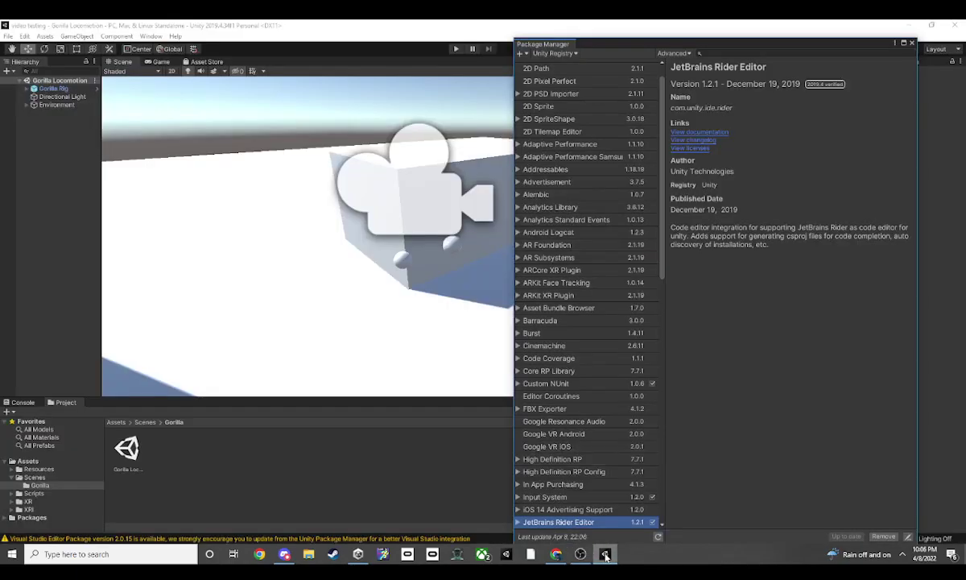
pyautogui.click(912, 44)
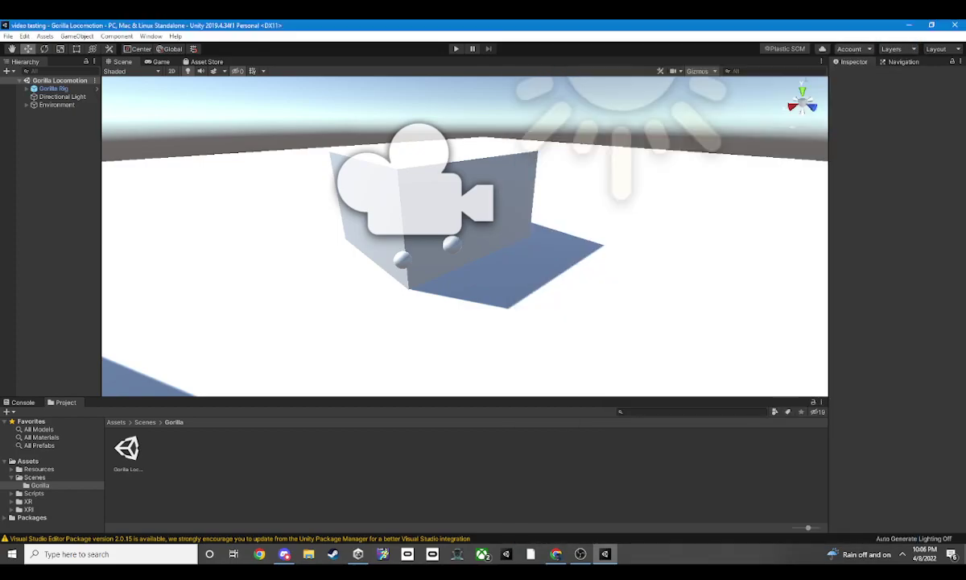
pyautogui.click(32, 89)
pyautogui.click(28, 89)
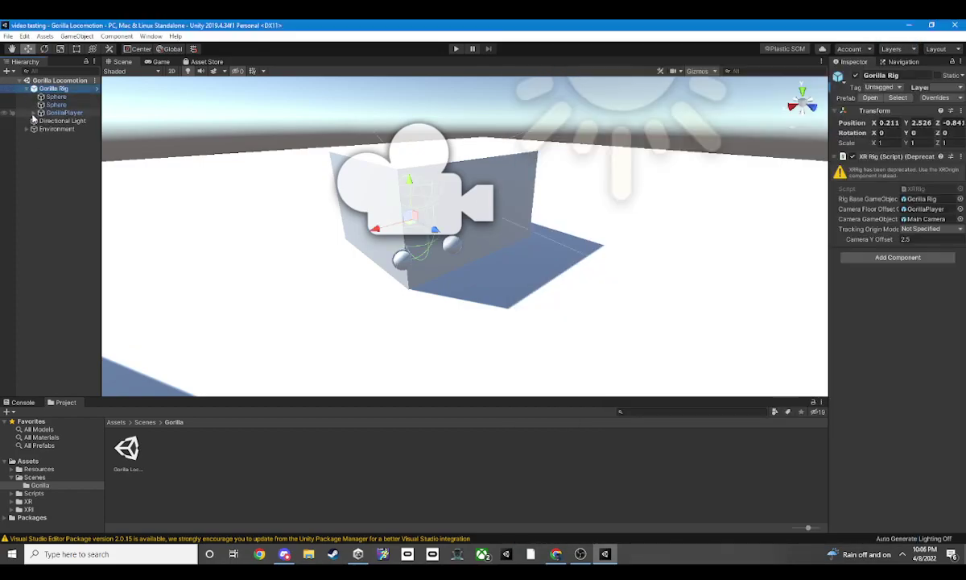
pyautogui.click(35, 113)
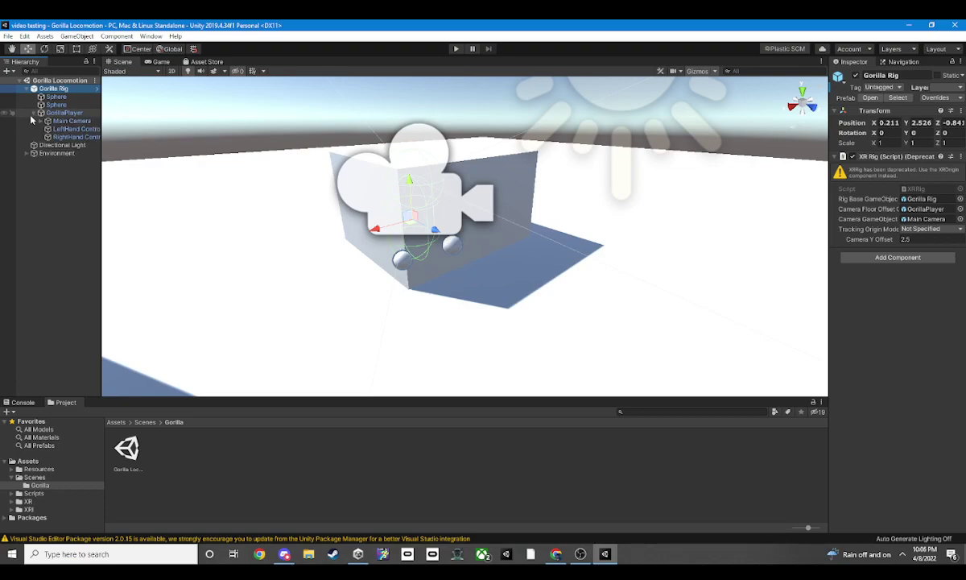
# Revert the removed XR Controller (Device-based) component on both the RightHand Controller and the LeftHand Controller.
pyautogui.click(68, 121)
pyautogui.click(64, 129)
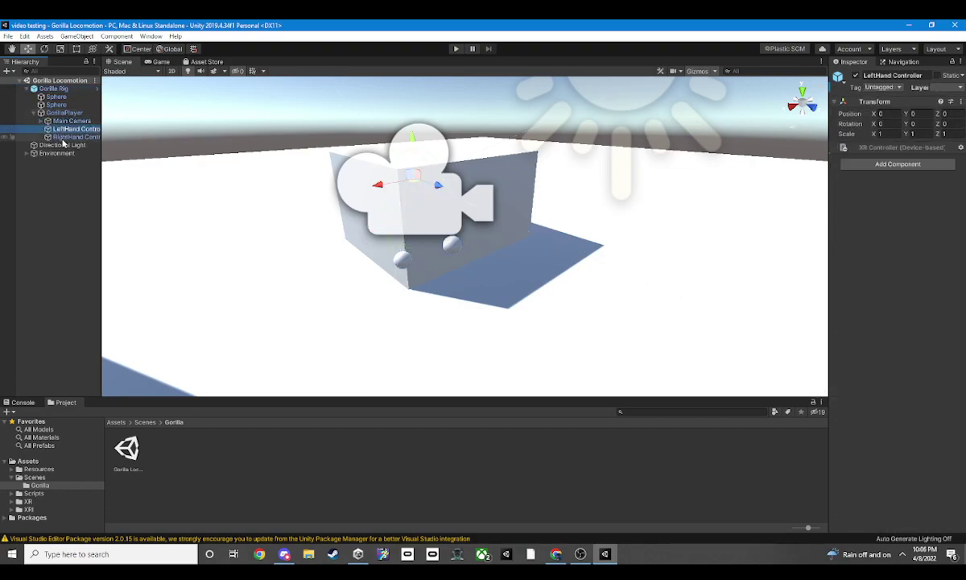
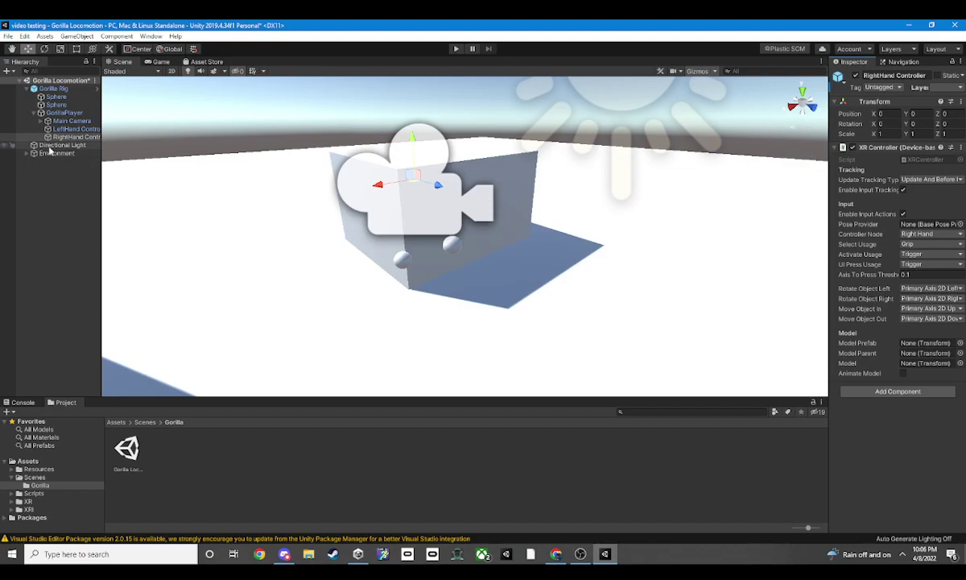
pyautogui.click(69, 129)
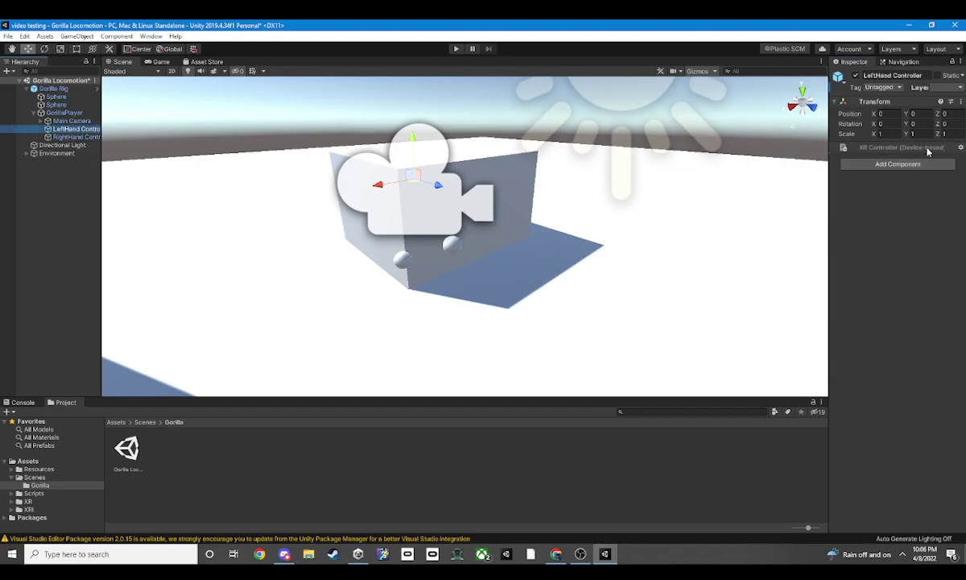
pyautogui.rightClick(868, 146)
pyautogui.moveTo(938, 156)
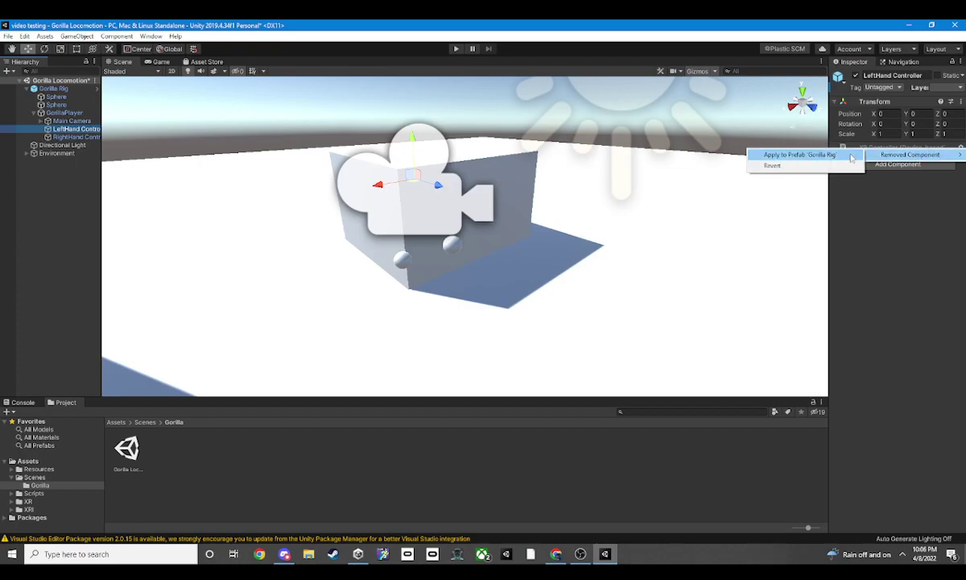
pyautogui.click(772, 165)
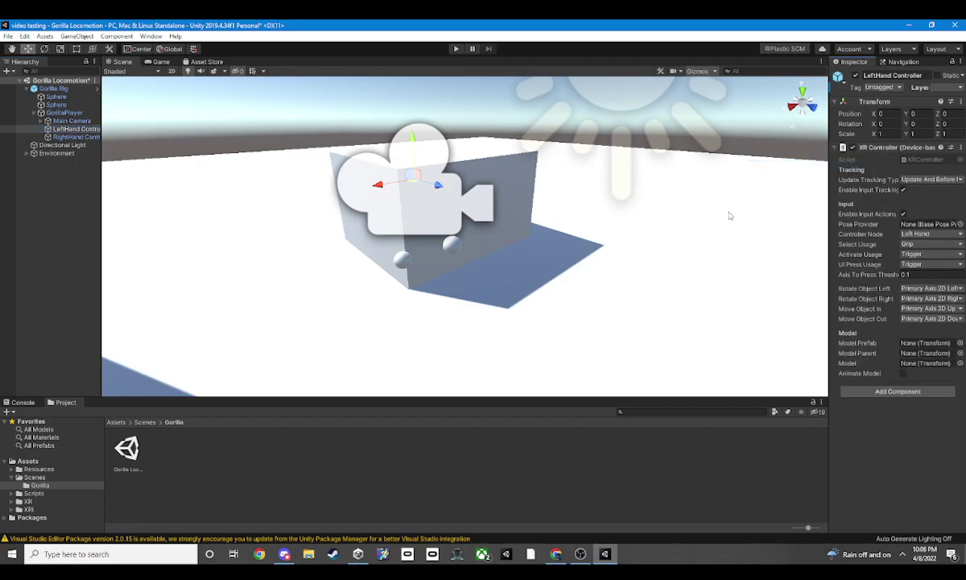
# Examine the components of the RightHand Controller, Main Camera, both spheres and the Gorilla Rig.
pyautogui.click(58, 137)
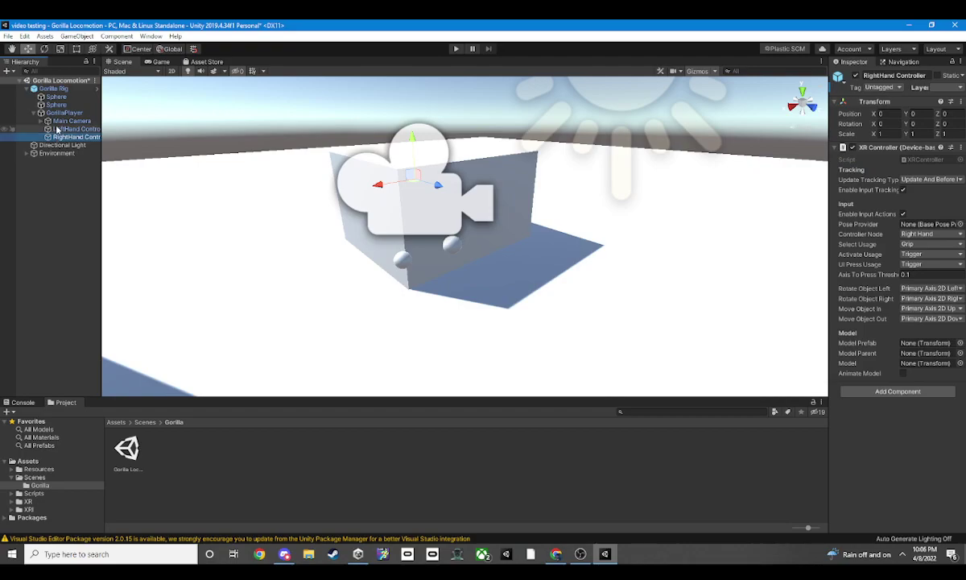
pyautogui.click(71, 121)
pyautogui.click(56, 105)
pyautogui.click(56, 97)
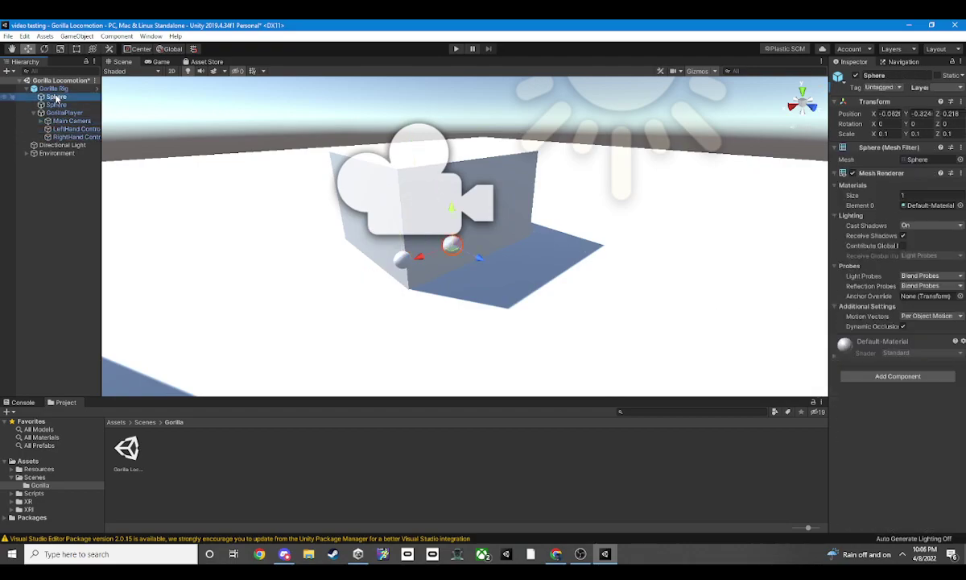
pyautogui.click(53, 88)
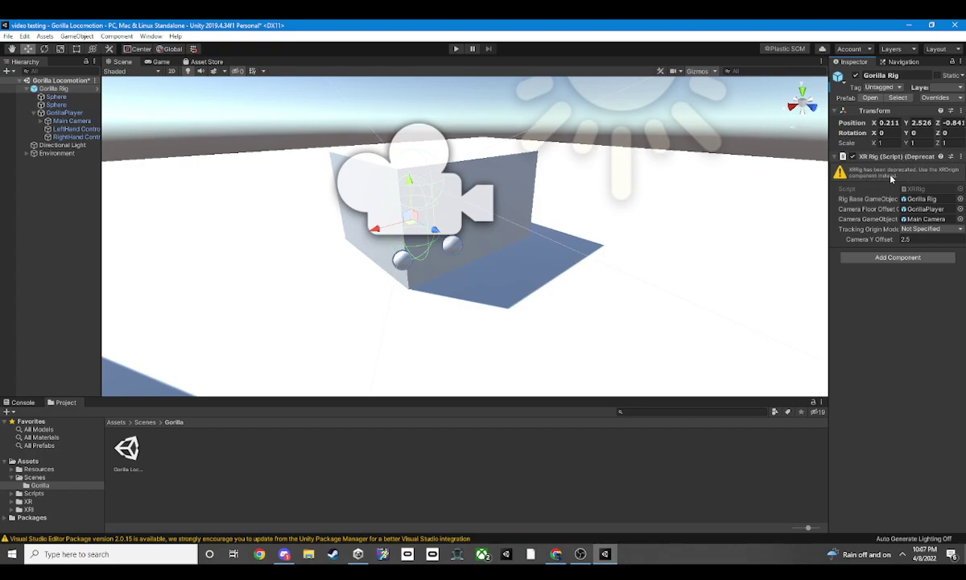
pyautogui.click(898, 258)
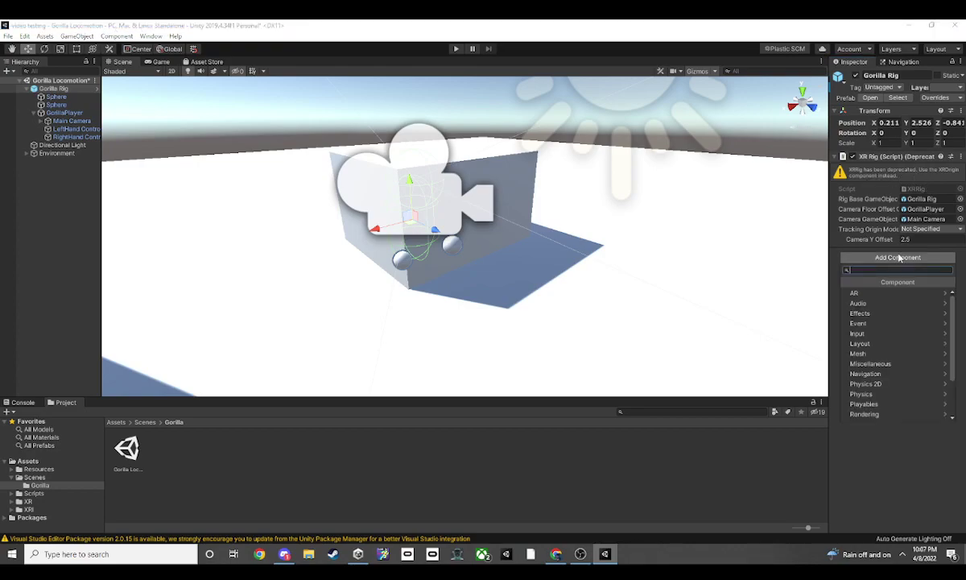
pyautogui.write('xr')
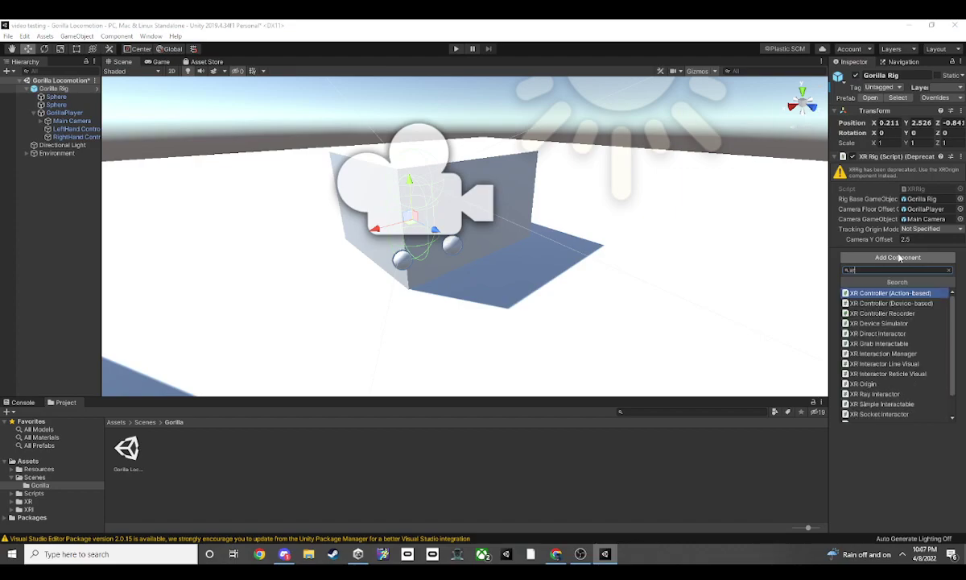
pyautogui.write(' o')
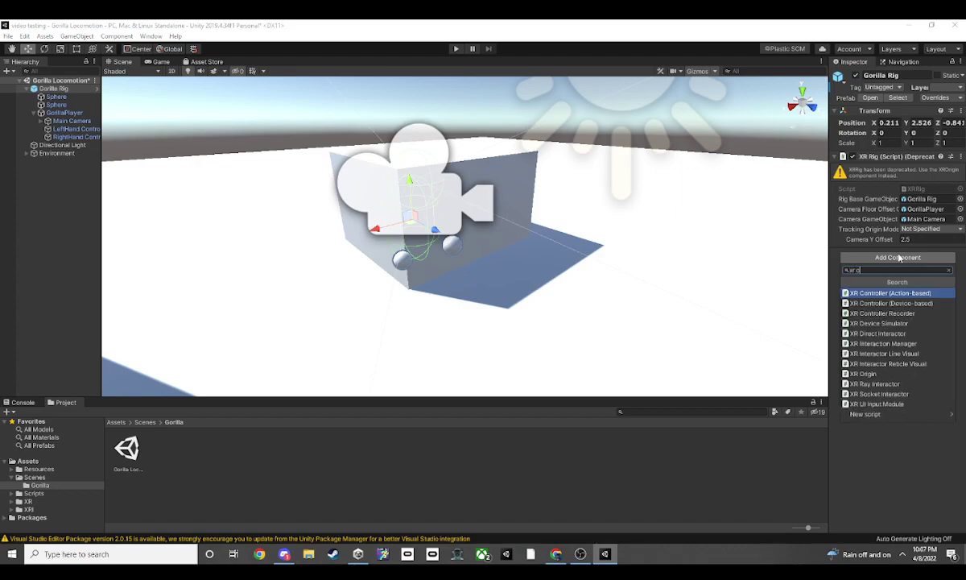
pyautogui.write('r')
pyautogui.press('BackSpace')
pyautogui.press('BackSpace')
pyautogui.press('BackSpace')
pyautogui.press('BackSpace')
pyautogui.press('BackSpace')
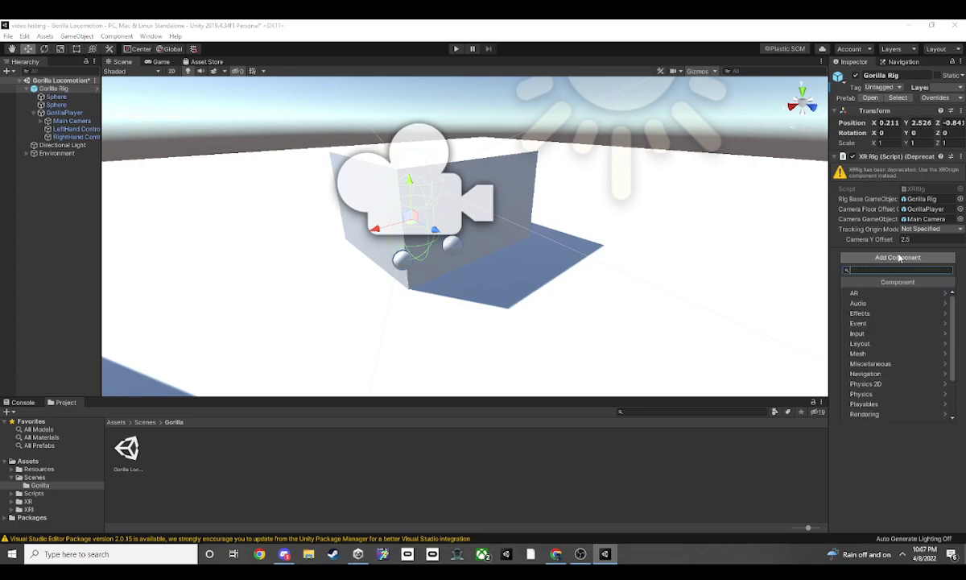
pyautogui.click(418, 458)
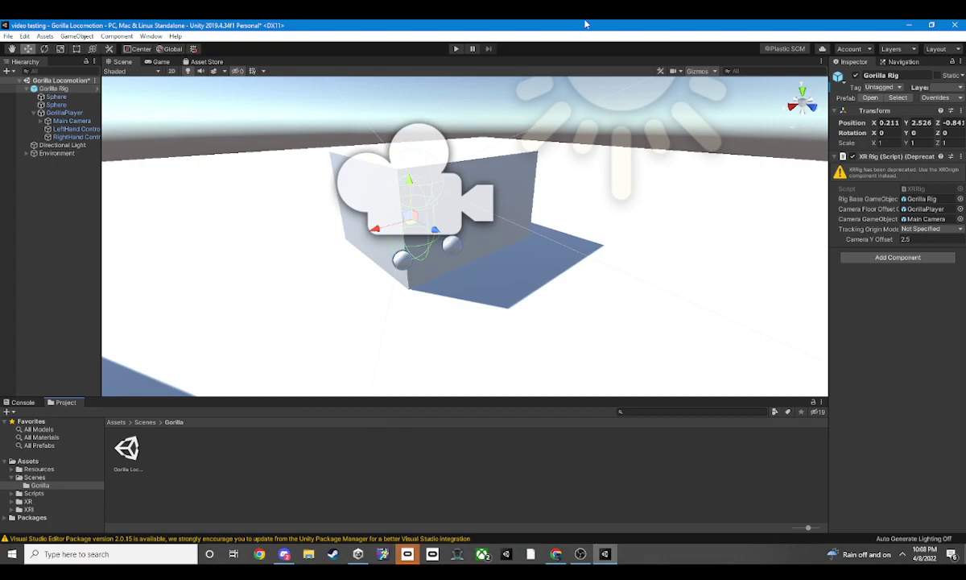
# Run the Gorilla Locomotion scene in Play mode to test the rig, and stop it.
pyautogui.click(456, 50)
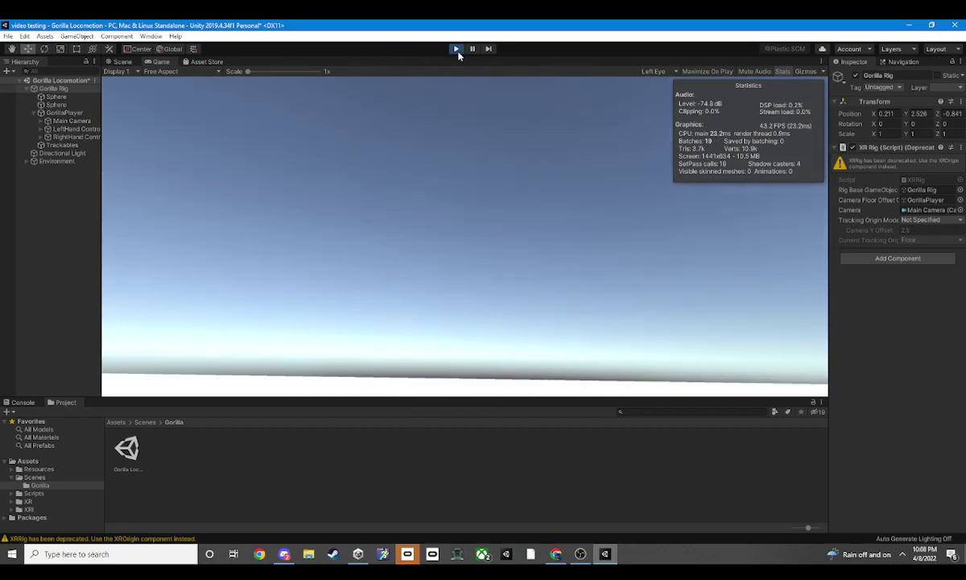
pyautogui.click(457, 49)
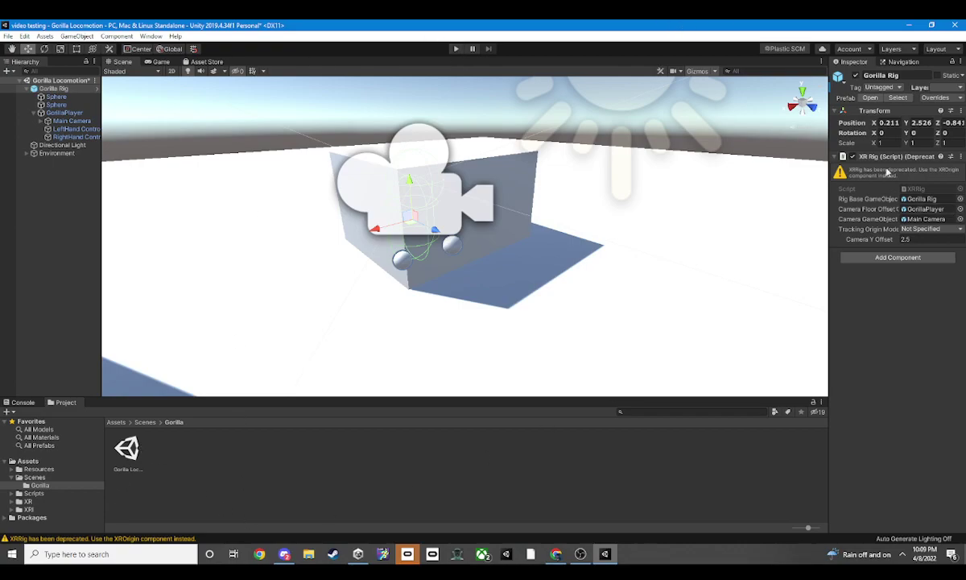
# Try to add an XR Origin component to the Gorilla Rig alongside its existing XR Rig script.
pyautogui.click(922, 258)
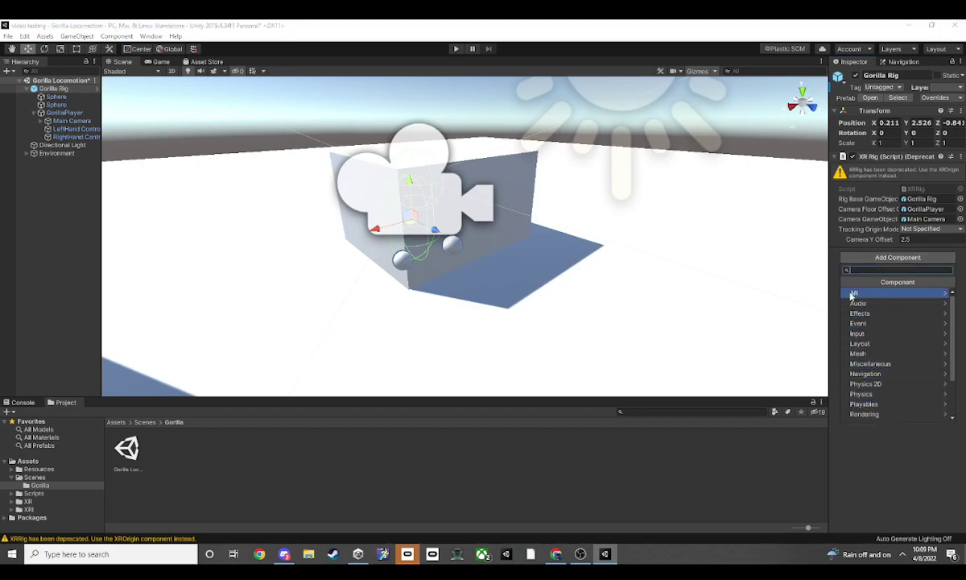
pyautogui.click(803, 471)
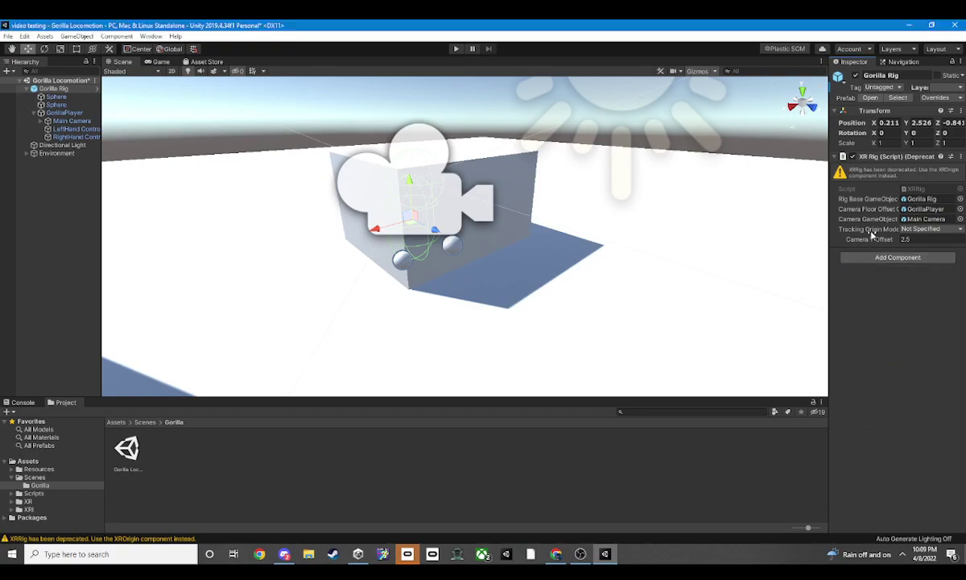
pyautogui.click(877, 259)
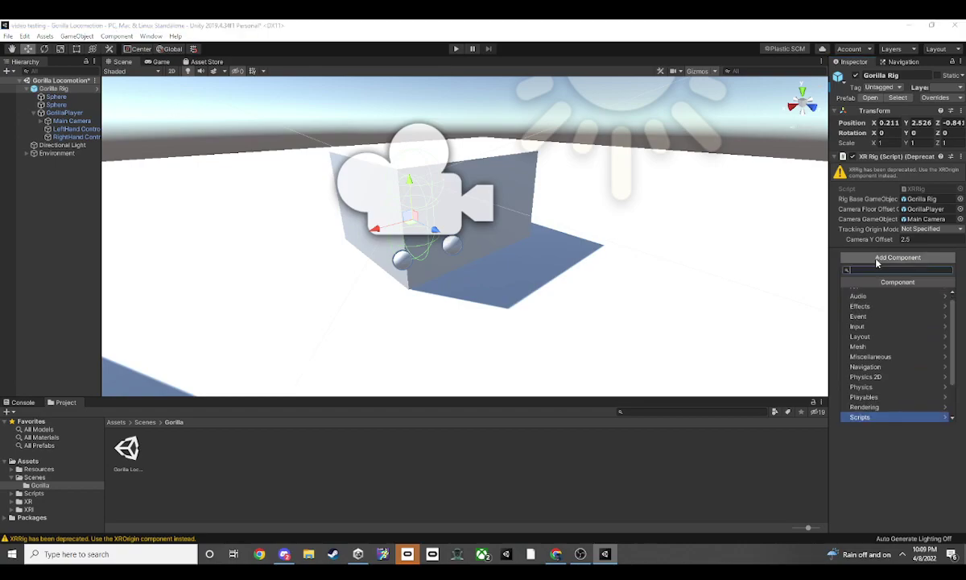
pyautogui.write('xr')
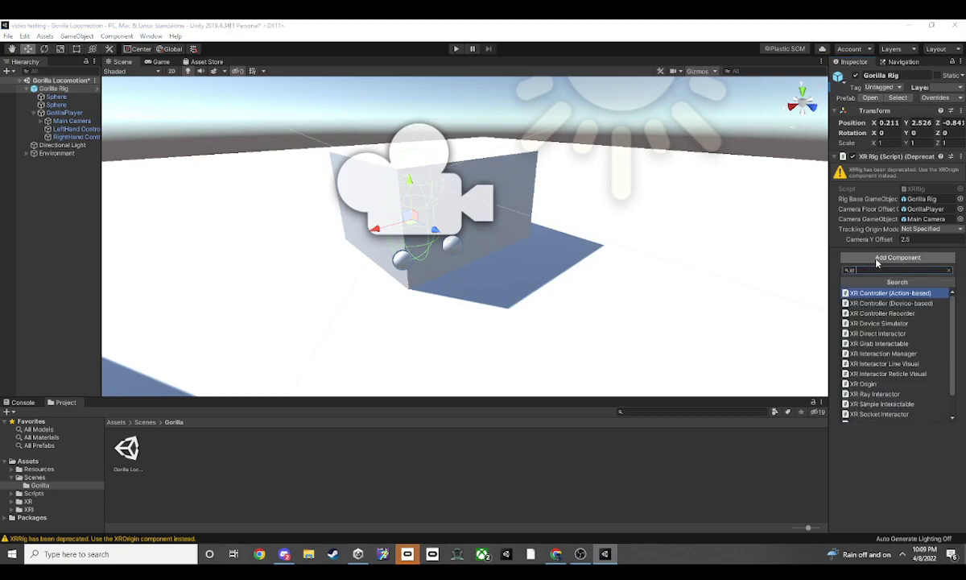
pyautogui.click(863, 383)
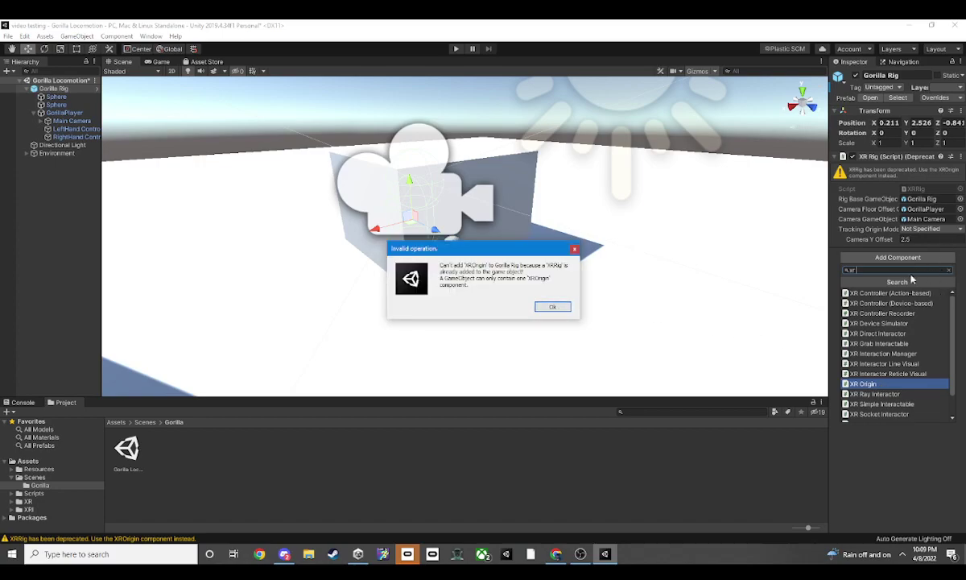
pyautogui.click(574, 248)
# Remove the deprecated XR Rig script from the Gorilla Rig and add an XR Origin component in its place.
pyautogui.rightClick(853, 156)
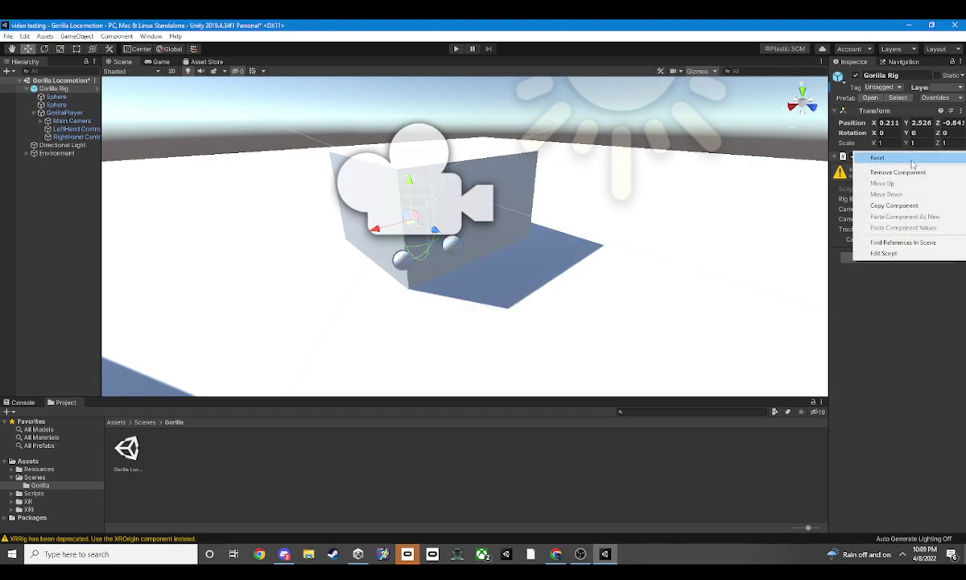
pyautogui.click(898, 172)
pyautogui.click(898, 173)
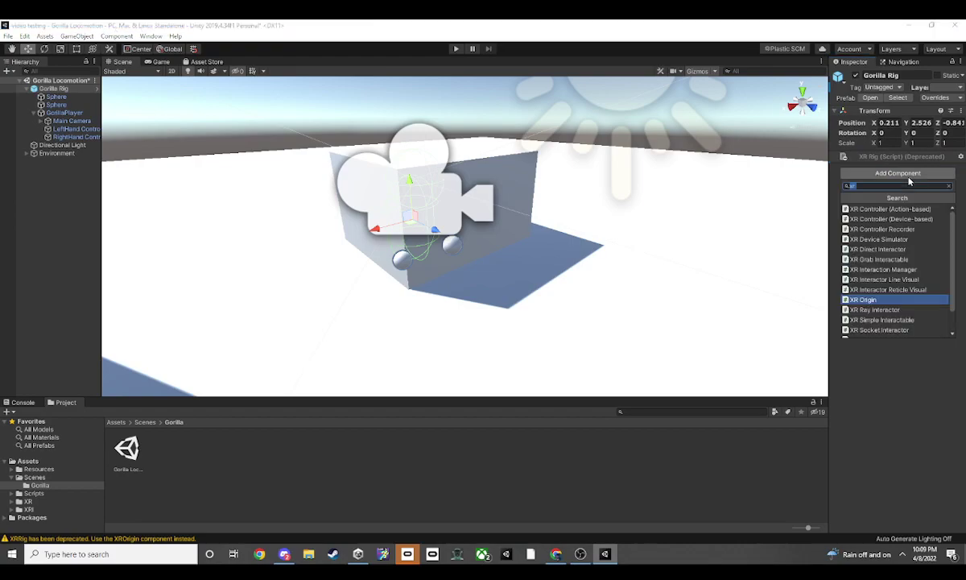
pyautogui.click(866, 299)
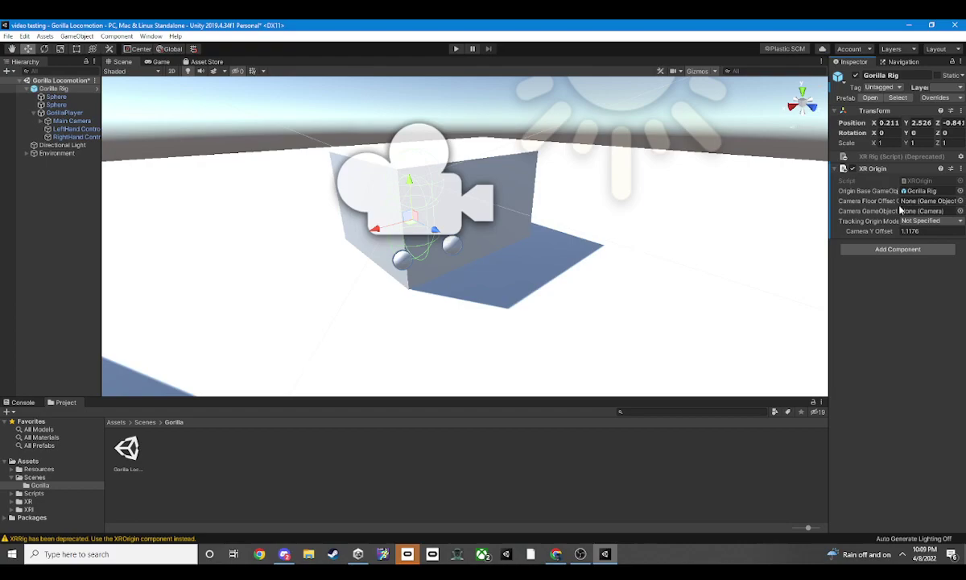
# Restore the removed XR Rig script on the Gorilla Rig and set the XR Origin's Camera Y Offset to 2.5.
pyautogui.rightClick(868, 158)
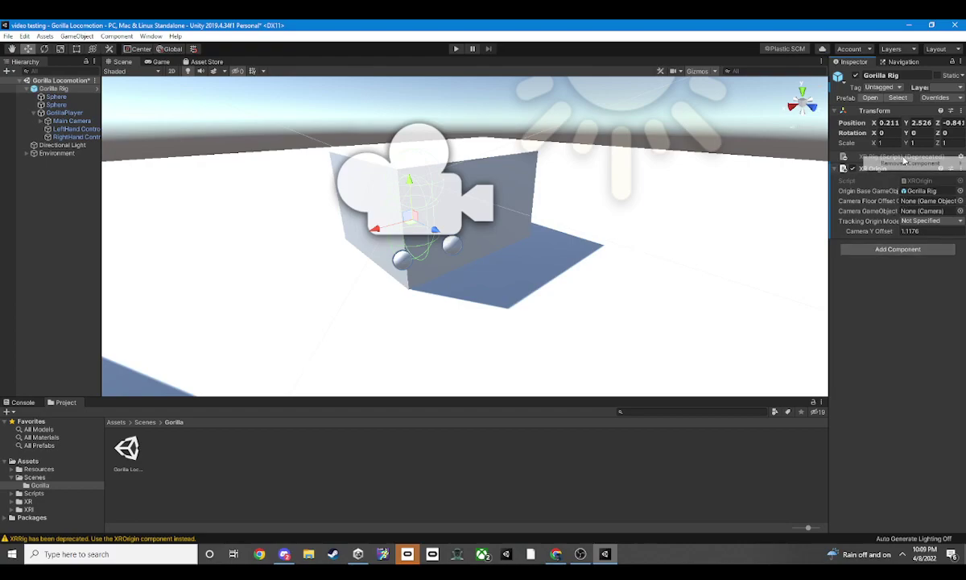
pyautogui.moveTo(874, 163)
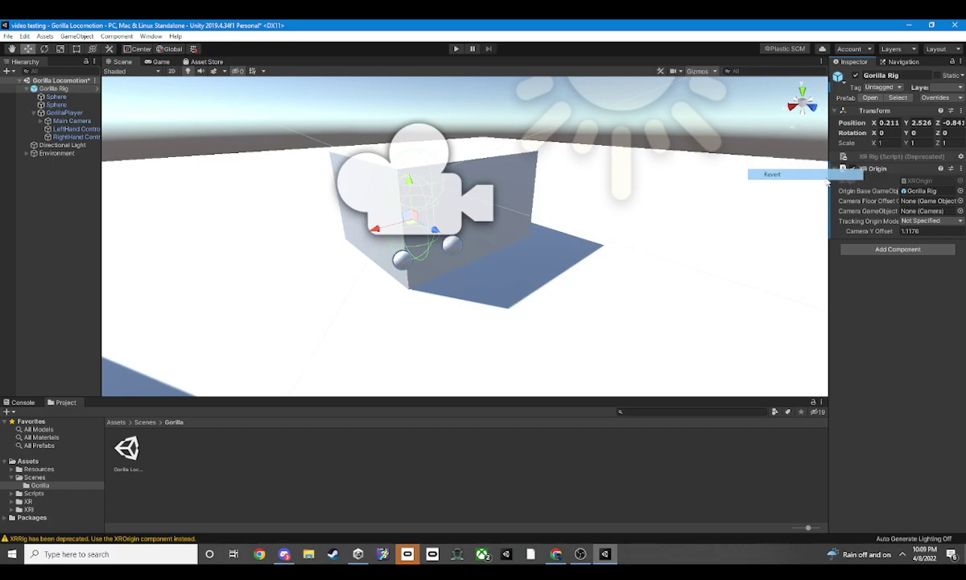
pyautogui.click(771, 174)
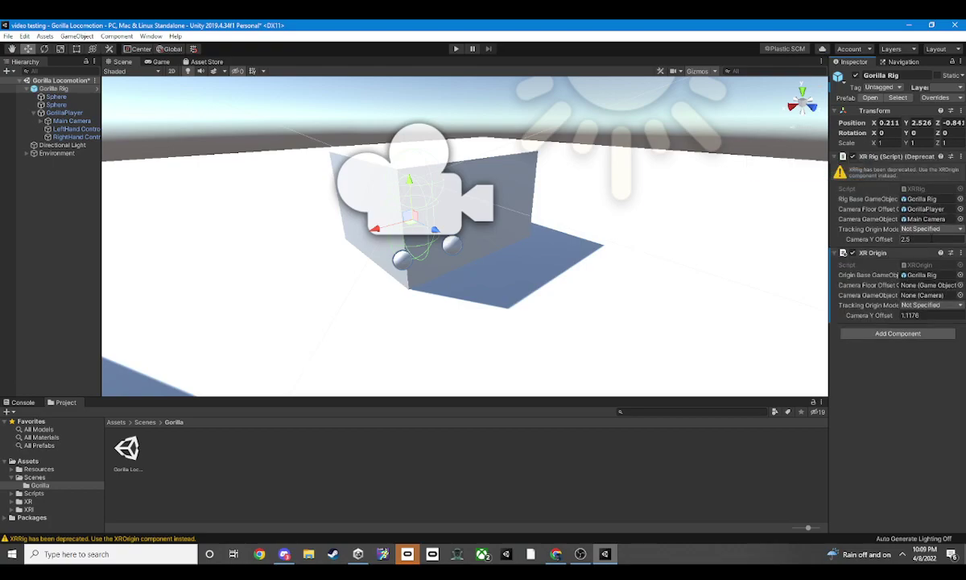
pyautogui.click(922, 314)
pyautogui.write('2.5')
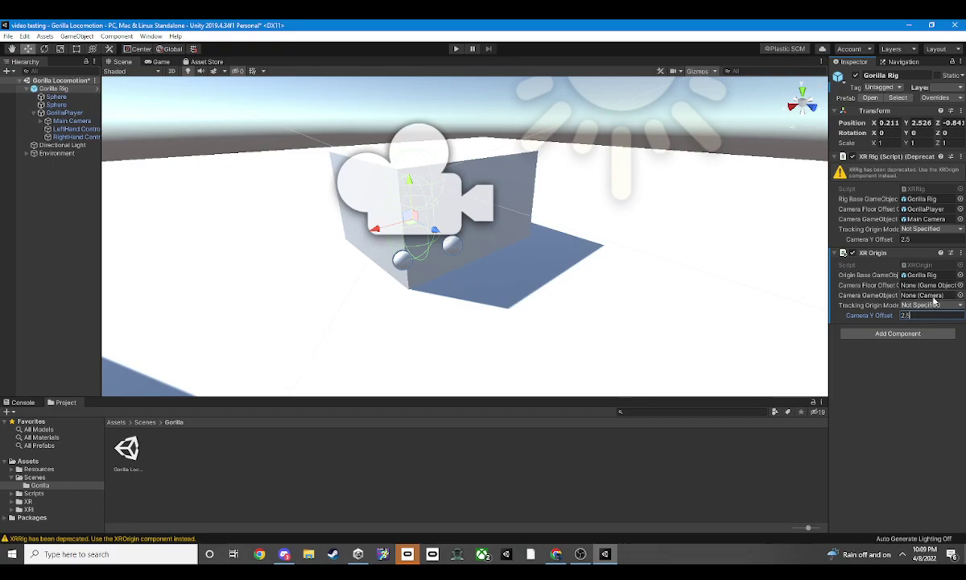
# Assign Main Camera as the XR Origin's Camera GameObject and GorillaPlayer as its Camera Floor Offset object.
pyautogui.click(959, 295)
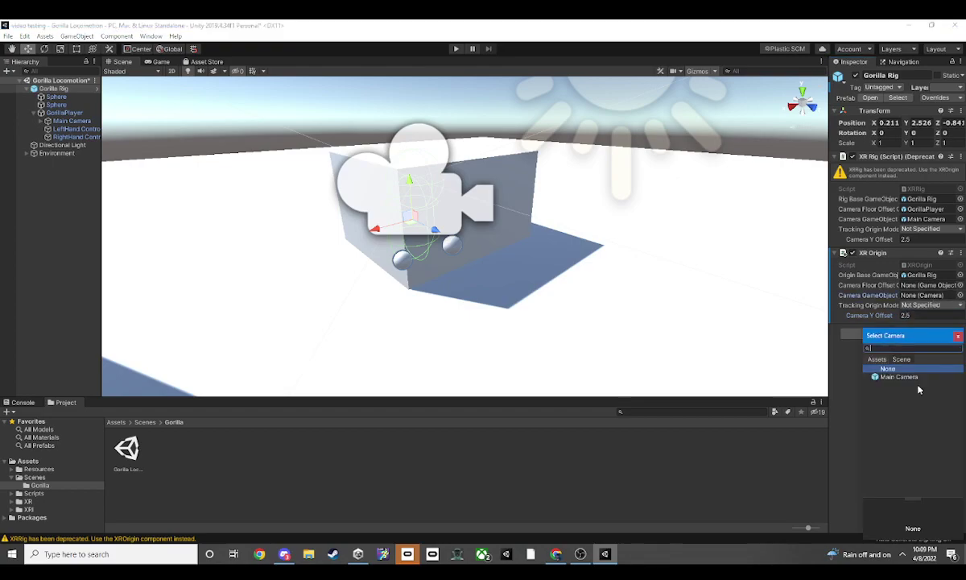
pyautogui.doubleClick(889, 376)
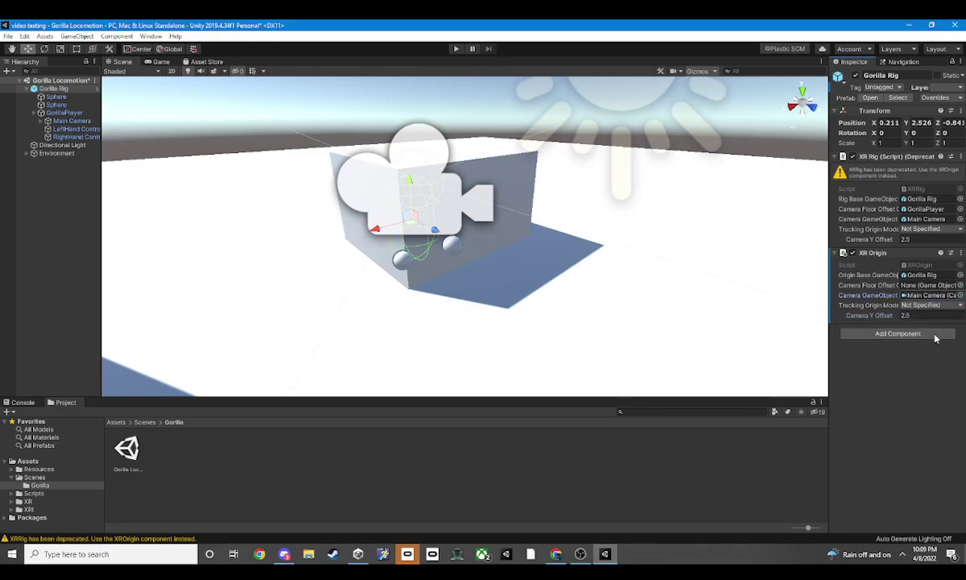
pyautogui.click(959, 285)
pyautogui.write('gori')
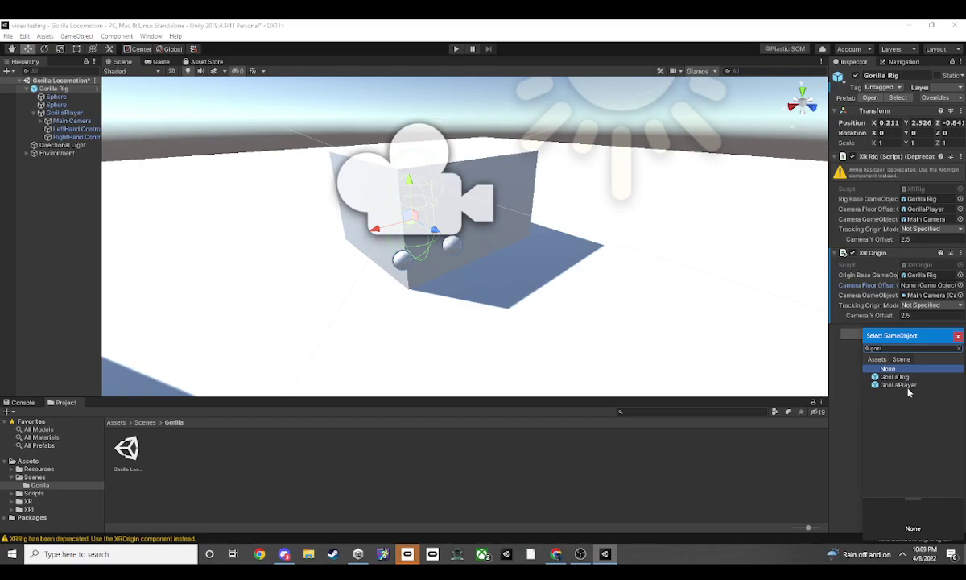
pyautogui.doubleClick(912, 386)
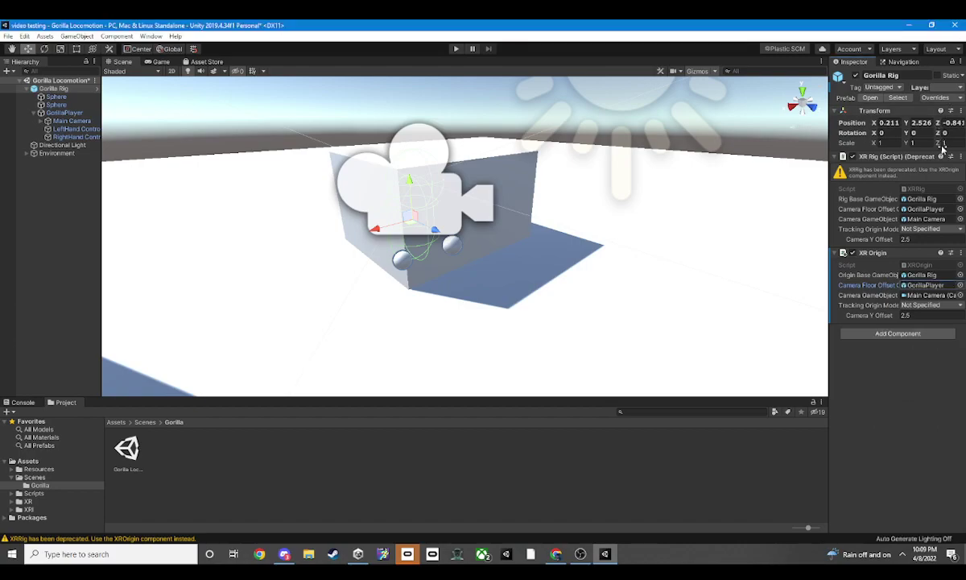
# Remove the deprecated XR Rig script from the Gorilla Rig, keeping only the XR Origin component.
pyautogui.rightClick(893, 156)
pyautogui.click(920, 182)
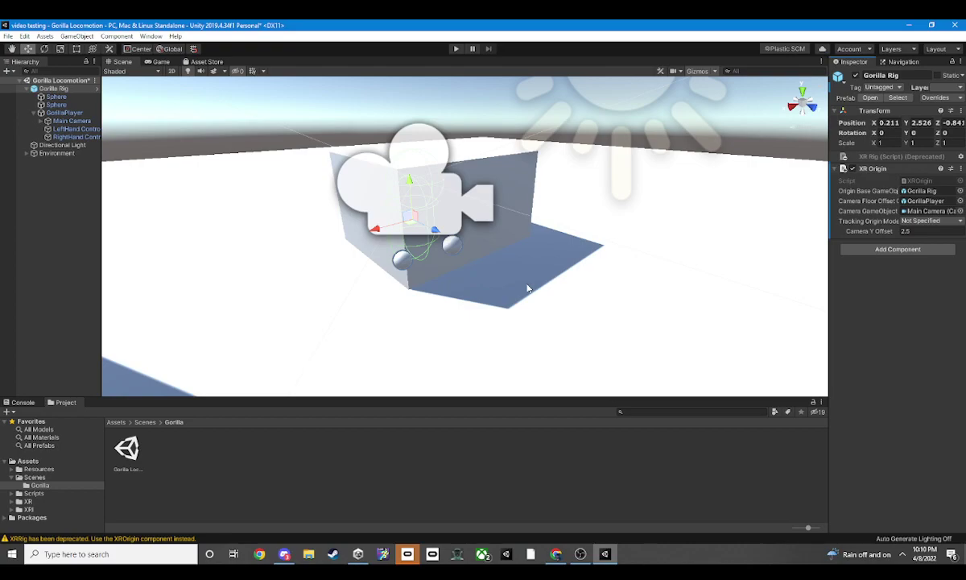
pyautogui.moveTo(497, 242); pyautogui.dragTo(644, 221, button='right')
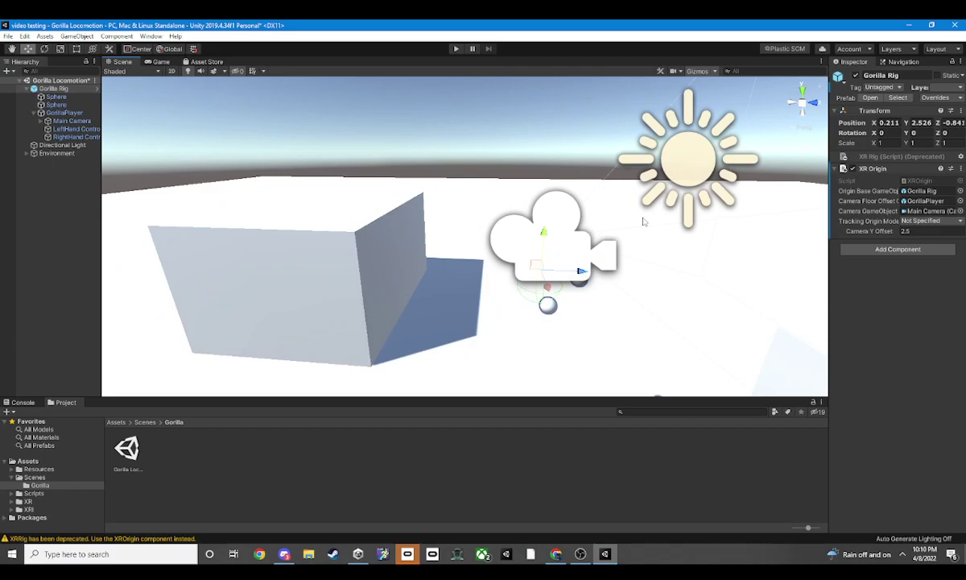
pyautogui.moveTo(664, 235); pyautogui.dragTo(607, 320, button='right')
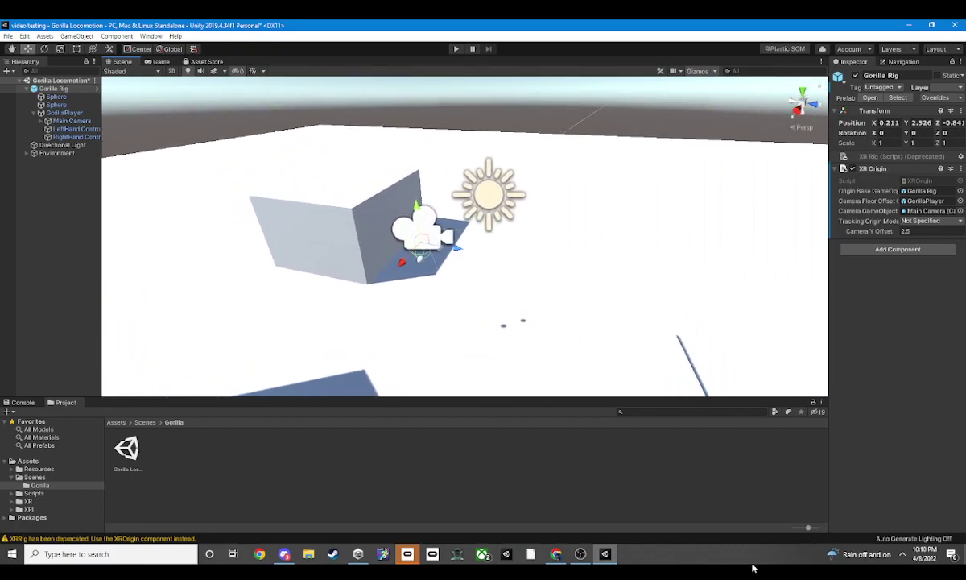
pyautogui.moveTo(605, 355); pyautogui.dragTo(548, 239, button='right')
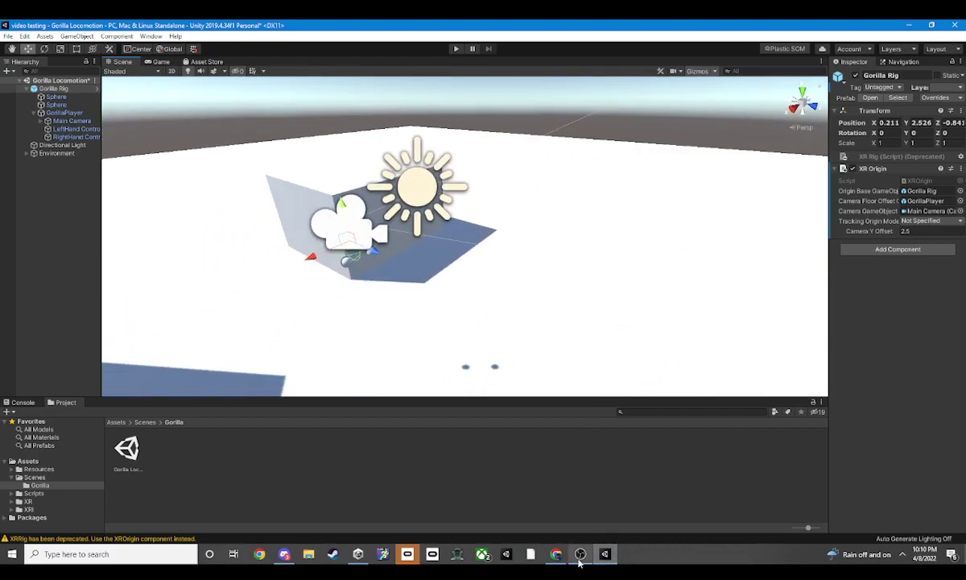